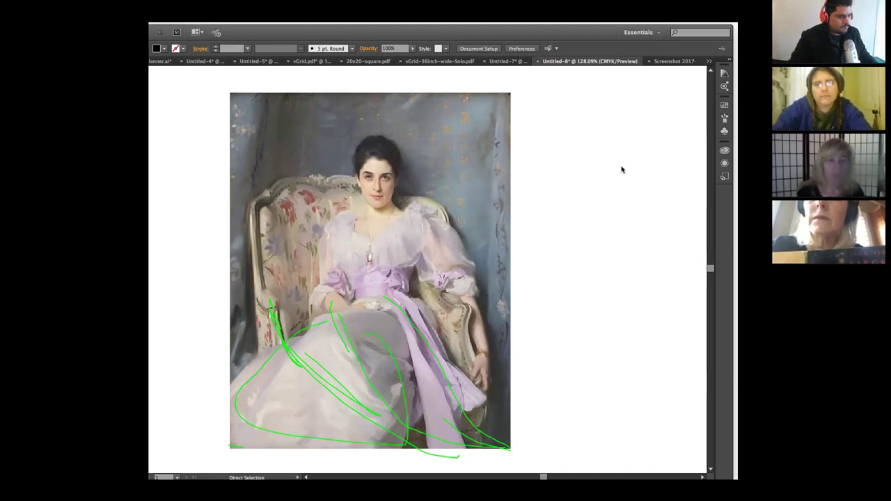
Undo all the green annotation strokes over the skirt, sash and chair in the seated woman's painting.
{"action": "key", "text": "ctrl+z"}
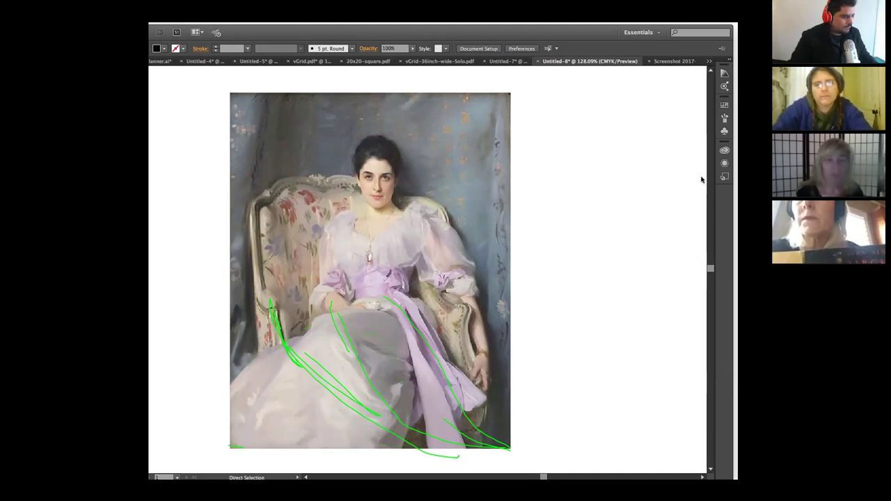
{"action": "key", "text": "ctrl+z"}
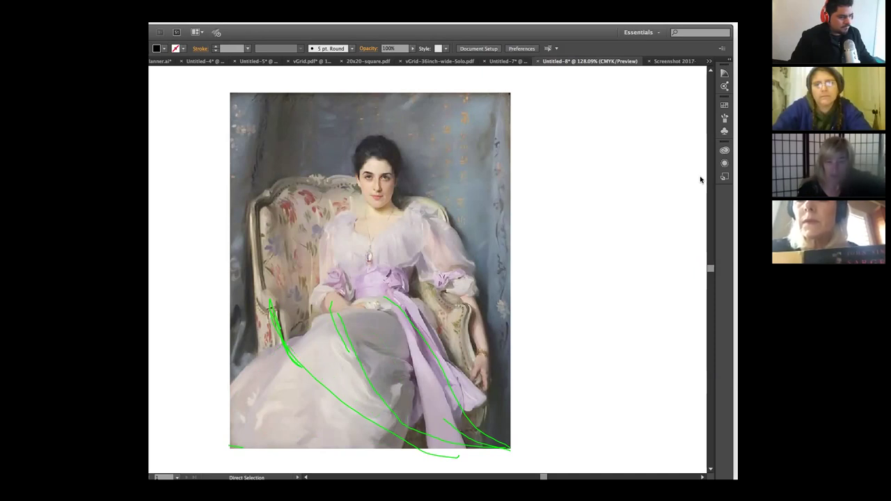
{"action": "key", "text": "ctrl+z"}
{"action": "key", "text": "ctrl+z"}
{"action": "key", "text": "ctrl+z"}
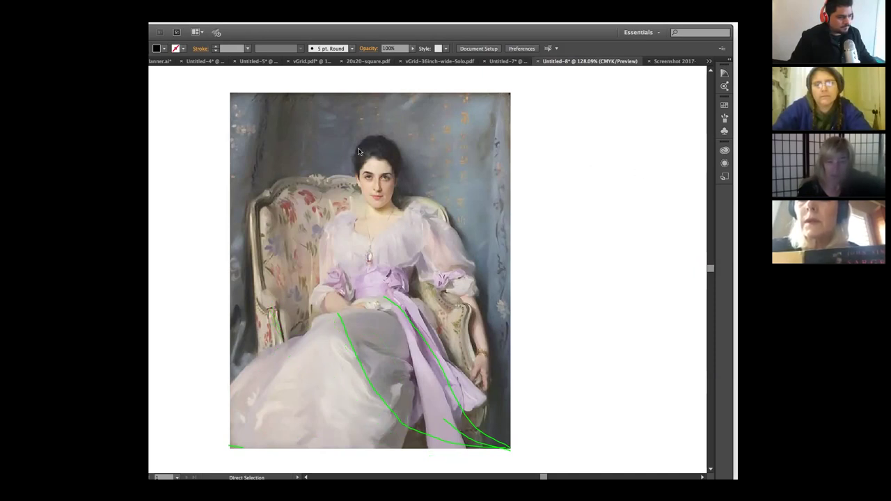
{"action": "key", "text": "ctrl+z"}
{"action": "key", "text": "ctrl+z"}
{"action": "key", "text": "ctrl+z"}
{"action": "key", "text": "ctrl+z"}
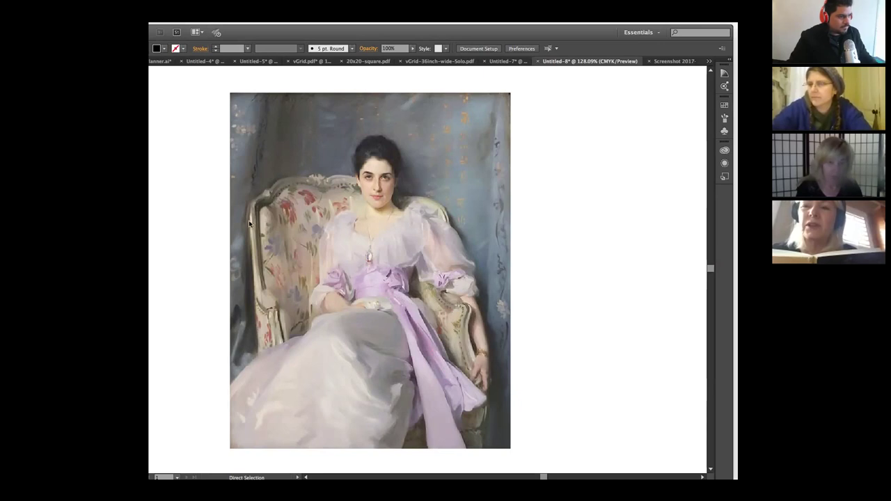
Trace the armchair's arms and back edge with red annotation strokes over the painting, and clear them.
{"action": "key", "text": "ctrl+z"}
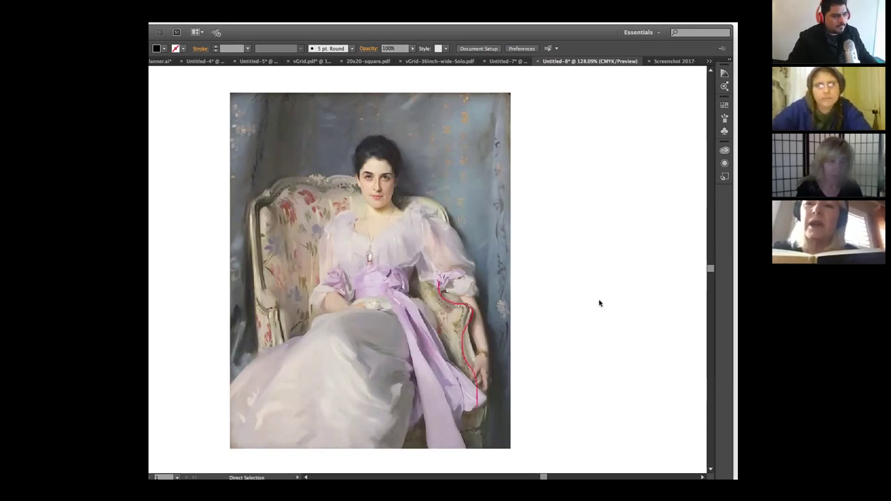
{"action": "key", "text": "ctrl+z"}
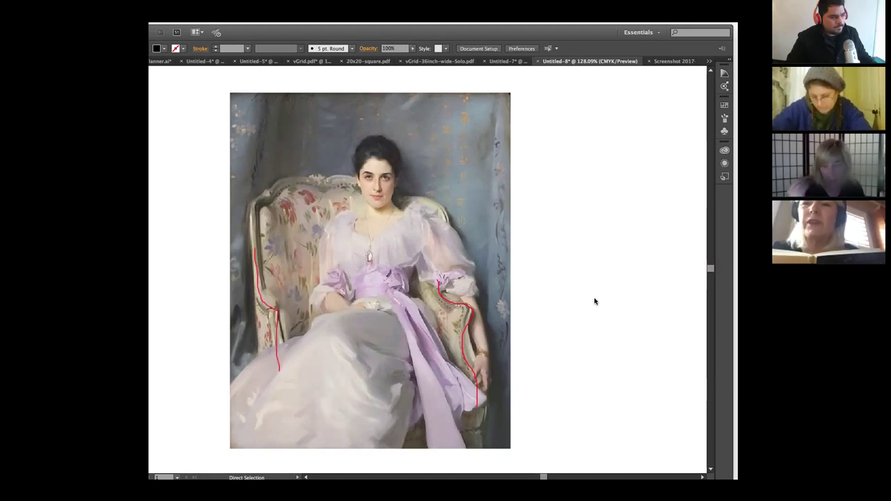
{"action": "key", "text": "ctrl+shift+z"}
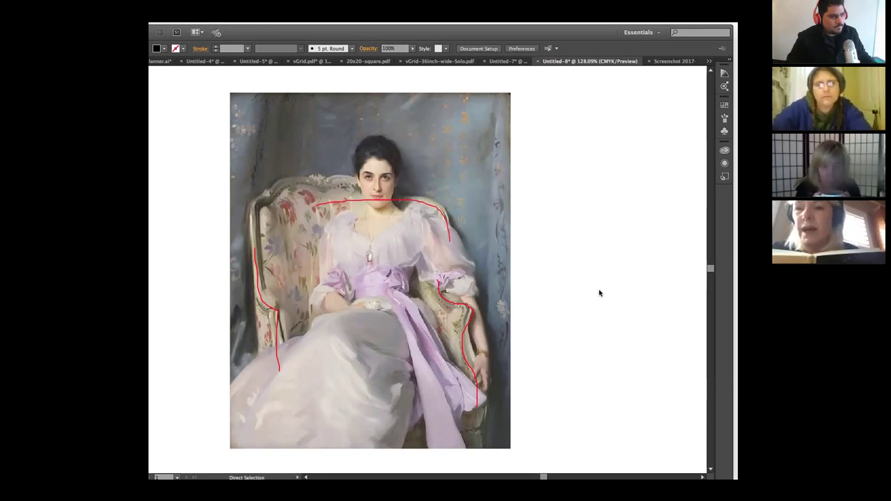
{"action": "key", "text": "ctrl+z"}
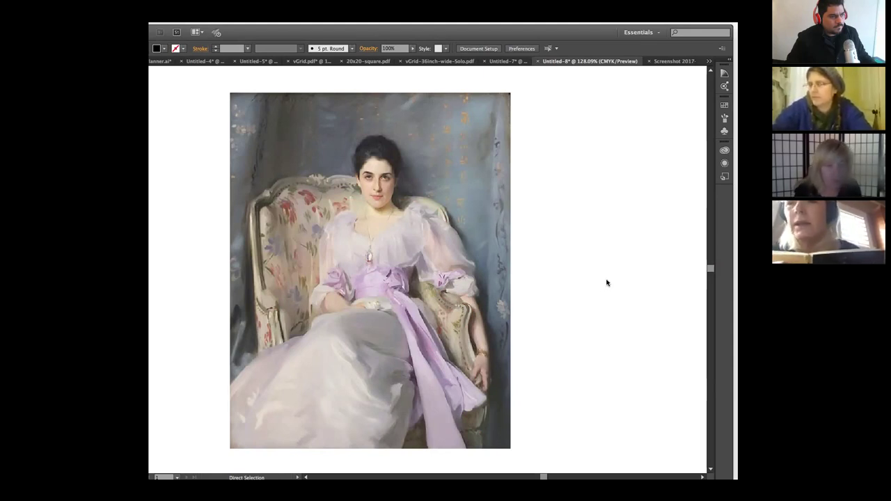
Draw a thin, nearly horizontal line and a fan of diagonal black brush strokes in the blank area beside the painting.
{"action": "key", "text": "Tab"}
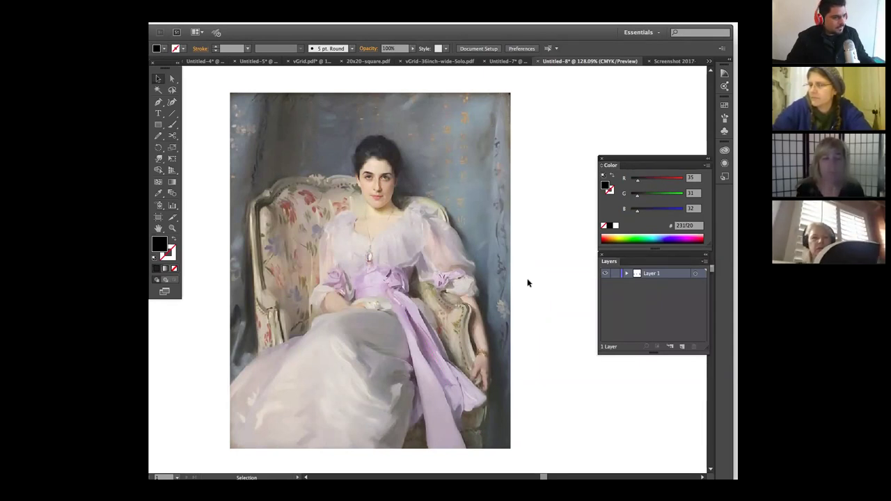
{"action": "scroll", "coordinate": [527, 304], "scroll_direction": "right", "scroll_amount": 10}
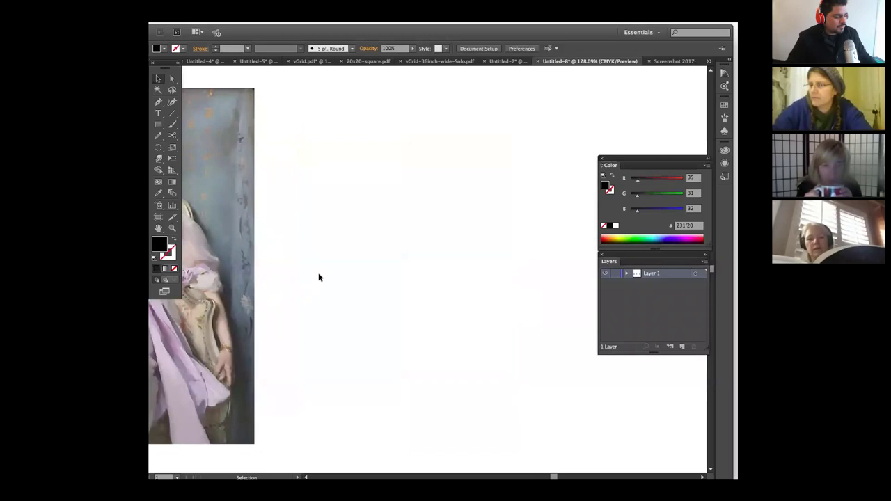
{"action": "key", "text": "p"}
{"action": "left_click", "coordinate": [299, 266]}
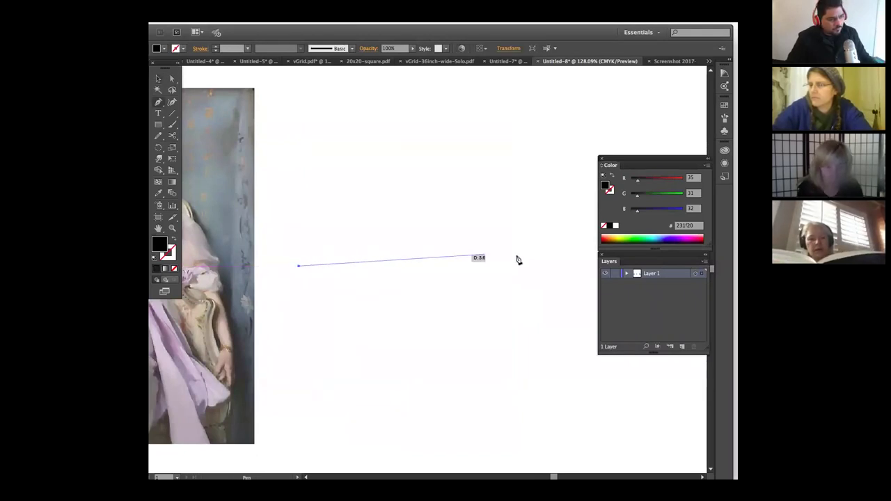
{"action": "key", "text": "b"}
{"action": "mouse_move", "coordinate": [351, 243]}
{"action": "left_mouse_down"}
{"action": "mouse_move", "coordinate": [412, 193]}
{"action": "mouse_move", "coordinate": [335, 254]}
{"action": "left_mouse_up"}
{"action": "left_click_drag", "start_coordinate": [458, 216], "coordinate": [351, 254]}
{"action": "left_click_drag", "start_coordinate": [519, 222], "coordinate": [444, 236]}
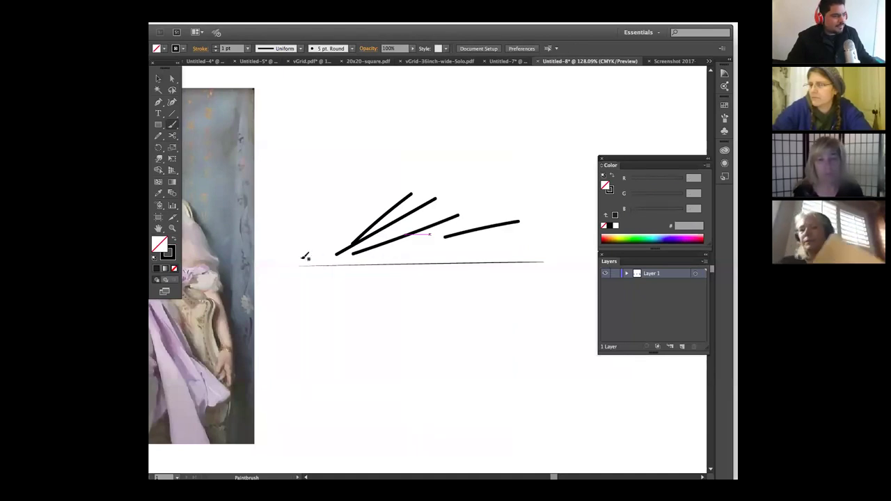
{"action": "left_click_drag", "start_coordinate": [313, 252], "coordinate": [407, 181]}
{"action": "mouse_move", "coordinate": [300, 266]}
{"action": "left_mouse_down"}
{"action": "mouse_move", "coordinate": [454, 184]}
{"action": "mouse_move", "coordinate": [553, 184]}
{"action": "left_mouse_up"}
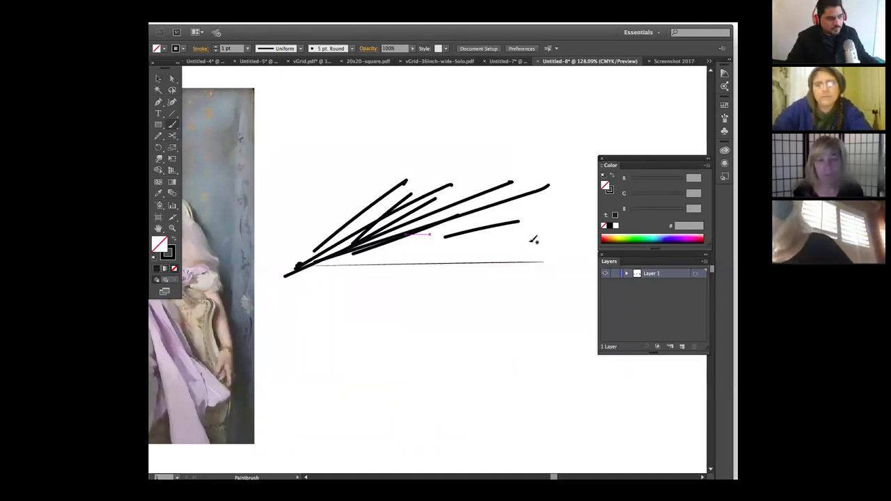
Delete the line and all the diagonal brush strokes beside the painting.
{"action": "key", "text": "v"}
{"action": "mouse_move", "coordinate": [277, 200]}
{"action": "left_mouse_down"}
{"action": "mouse_move", "coordinate": [392, 302]}
{"action": "mouse_move", "coordinate": [511, 294]}
{"action": "mouse_move", "coordinate": [516, 311]}
{"action": "left_mouse_up"}
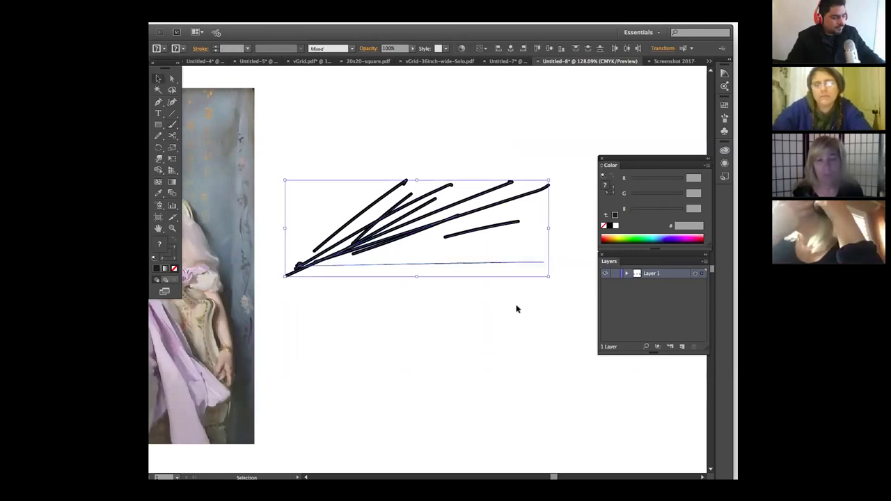
{"action": "key", "text": "Delete"}
{"action": "key", "text": "space"}
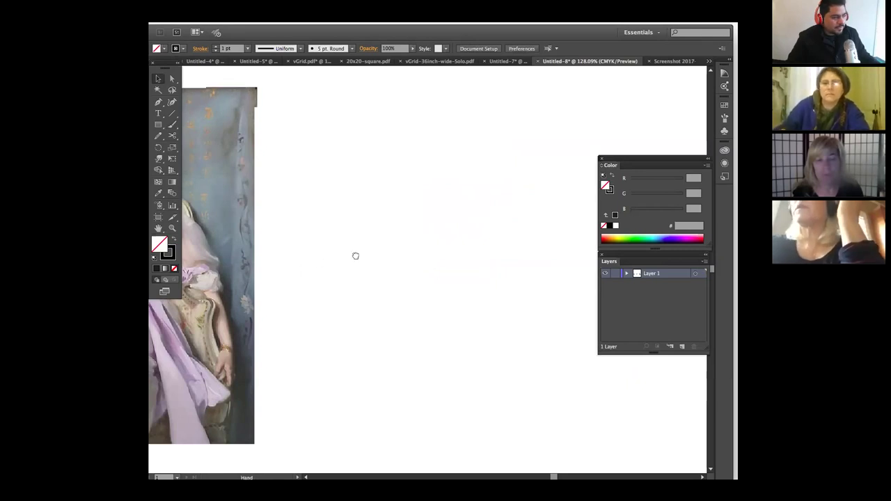
{"action": "left_click_drag", "start_coordinate": [355, 256], "coordinate": [577, 279]}
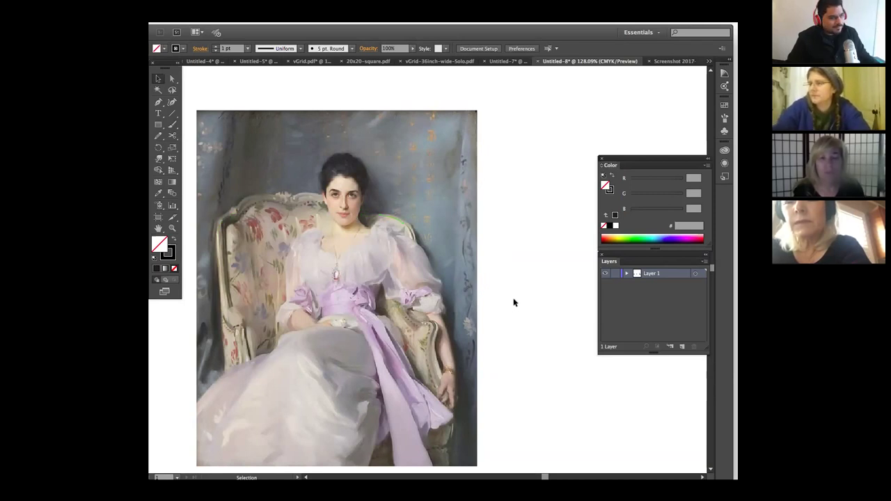
Paste the copied portrait drawing and place it in the gap between the seated woman's painting and the artist-at-mirror illustration.
{"action": "mouse_move", "coordinate": [517, 295]}
{"action": "left_mouse_down"}
{"action": "mouse_move", "coordinate": [338, 292]}
{"action": "mouse_move", "coordinate": [370, 295]}
{"action": "left_mouse_up"}
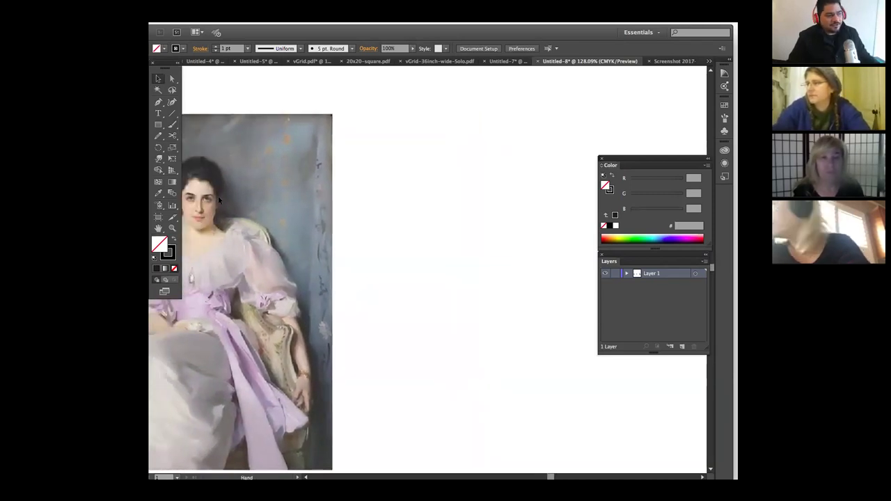
{"action": "key", "text": "ctrl+v"}
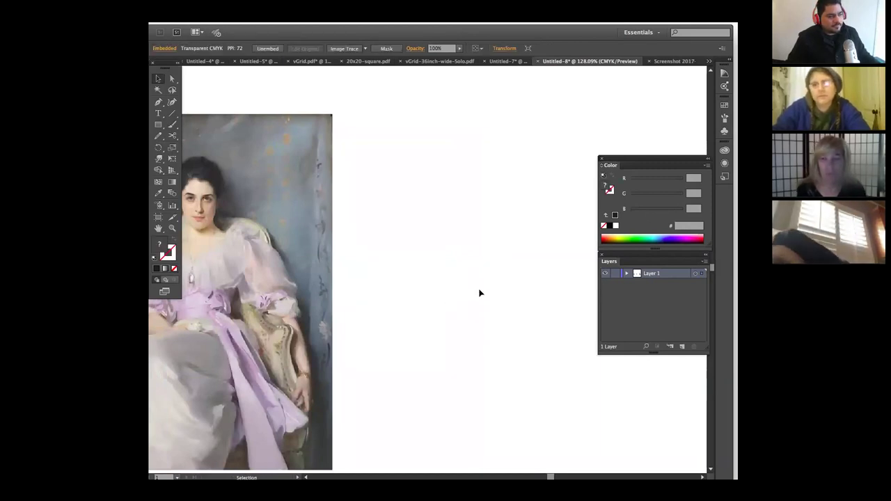
{"action": "left_click_drag", "start_coordinate": [490, 276], "coordinate": [459, 267]}
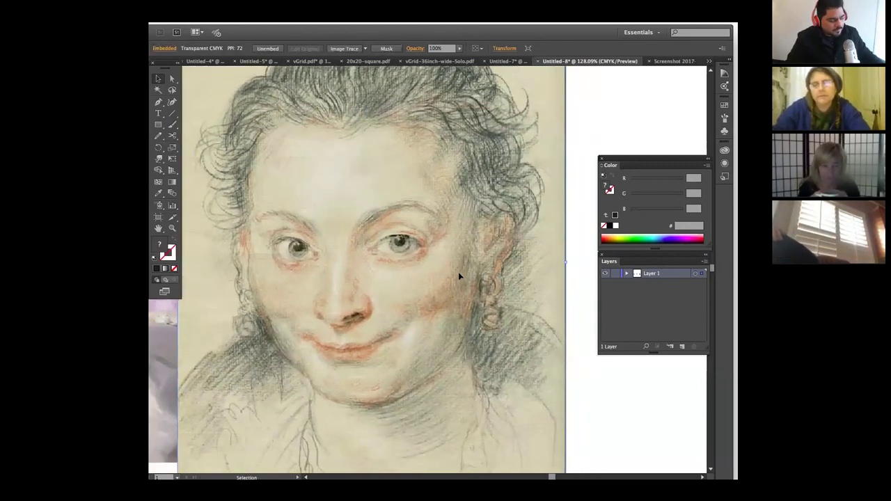
{"action": "key", "text": "ctrl+minus"}
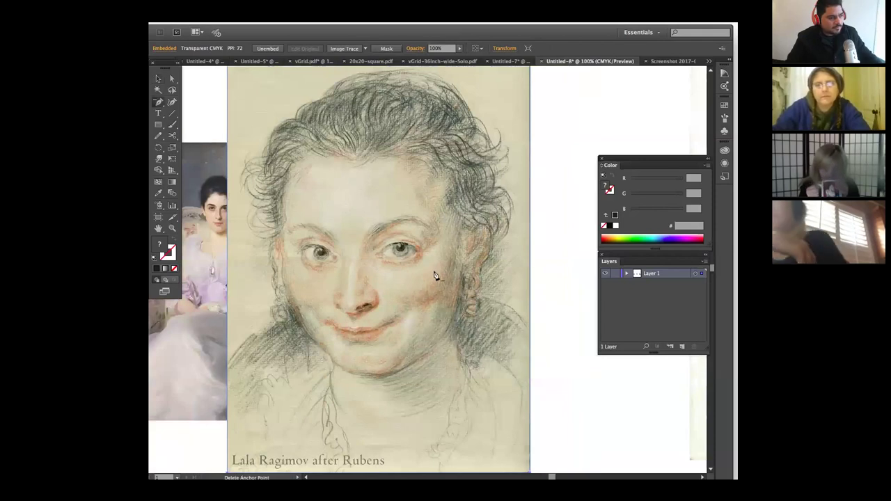
{"action": "key", "text": "ctrl+minus"}
{"action": "left_click_drag", "start_coordinate": [321, 282], "coordinate": [258, 287]}
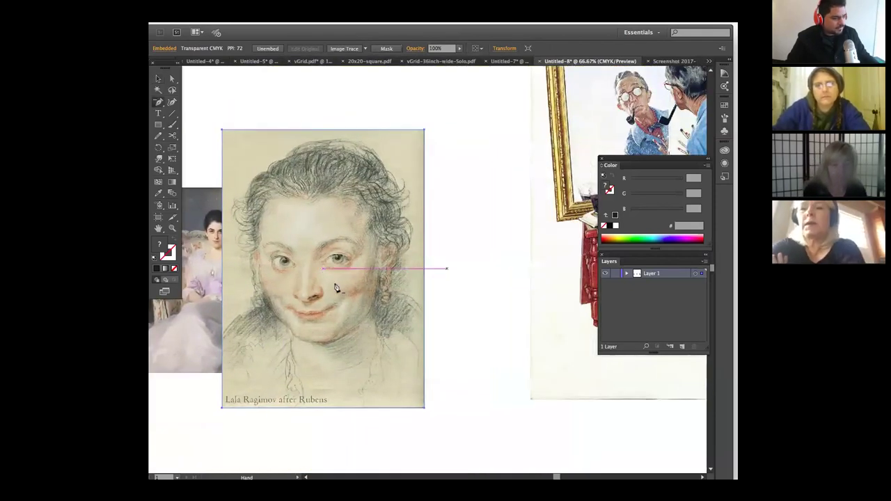
{"action": "left_click", "coordinate": [474, 296]}
{"action": "left_click_drag", "start_coordinate": [324, 310], "coordinate": [402, 322]}
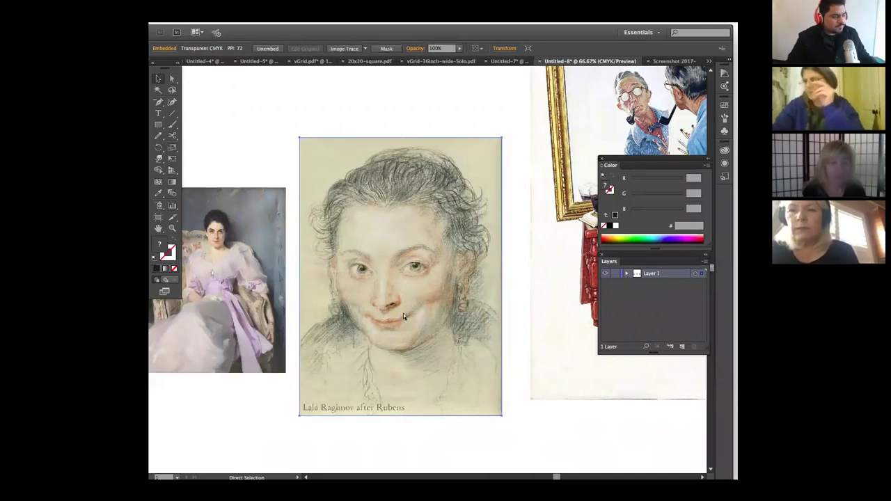
Sketch perspective box forms over the portrait's cranium and chin with 1 pt black Paintbrush strokes.
{"action": "key", "text": "b"}
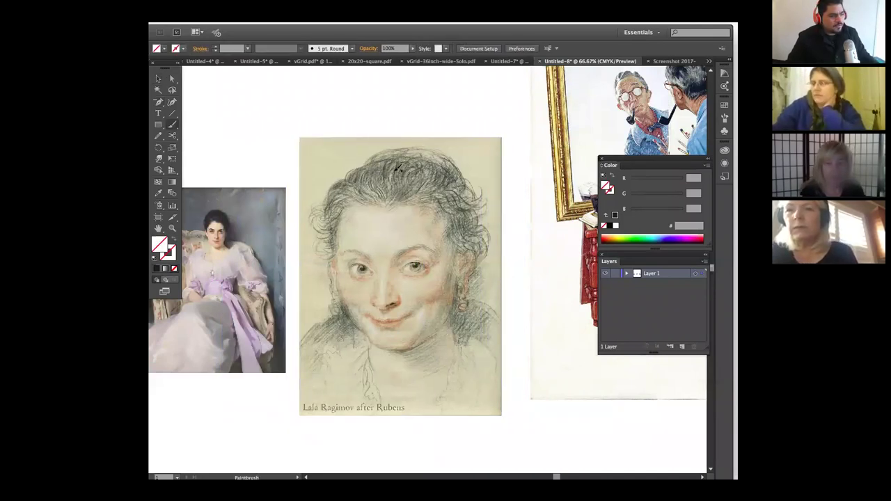
{"action": "mouse_move", "coordinate": [333, 203]}
{"action": "left_mouse_down"}
{"action": "mouse_move", "coordinate": [428, 203]}
{"action": "mouse_move", "coordinate": [458, 166]}
{"action": "left_mouse_up"}
{"action": "mouse_move", "coordinate": [332, 195]}
{"action": "left_mouse_down"}
{"action": "mouse_move", "coordinate": [389, 156]}
{"action": "mouse_move", "coordinate": [459, 146]}
{"action": "left_mouse_up"}
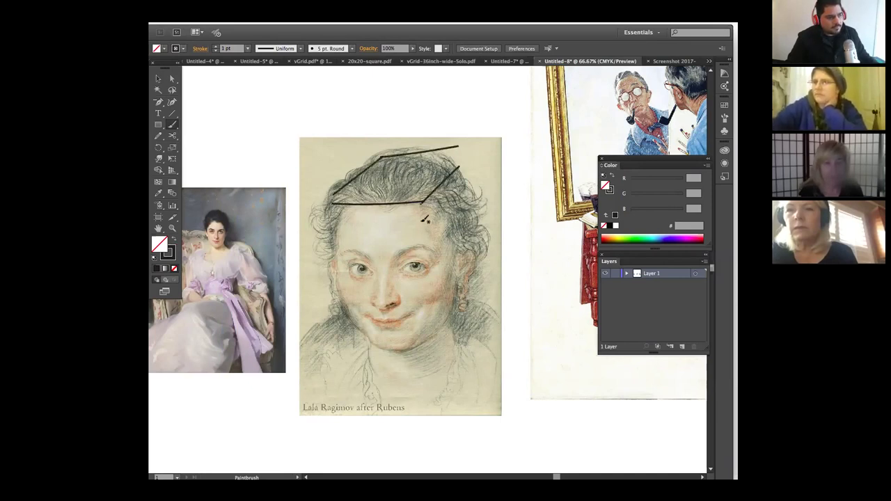
{"action": "left_click_drag", "start_coordinate": [332, 201], "coordinate": [344, 252]}
{"action": "left_click_drag", "start_coordinate": [420, 203], "coordinate": [424, 243]}
{"action": "mouse_move", "coordinate": [451, 149]}
{"action": "left_mouse_down"}
{"action": "mouse_move", "coordinate": [459, 206]}
{"action": "mouse_move", "coordinate": [435, 247]}
{"action": "left_mouse_up"}
{"action": "left_click_drag", "start_coordinate": [344, 249], "coordinate": [435, 247]}
{"action": "left_click_drag", "start_coordinate": [371, 344], "coordinate": [411, 350]}
{"action": "mouse_move", "coordinate": [375, 328]}
{"action": "left_mouse_down"}
{"action": "mouse_move", "coordinate": [428, 341]}
{"action": "mouse_move", "coordinate": [393, 360]}
{"action": "left_mouse_up"}
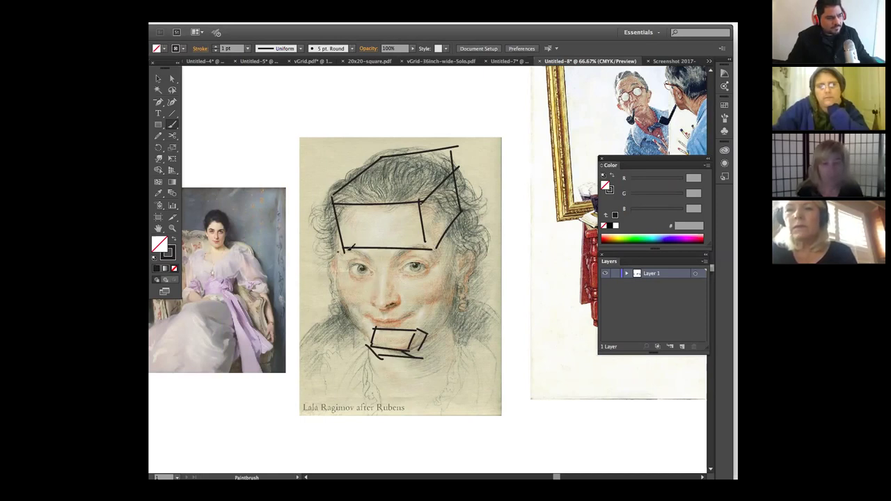
Sketch the front and side planes of the portrait's face from brow to jaw on both cheeks.
{"action": "left_click_drag", "start_coordinate": [335, 253], "coordinate": [346, 322]}
{"action": "left_click_drag", "start_coordinate": [353, 325], "coordinate": [370, 312]}
{"action": "left_click_drag", "start_coordinate": [369, 249], "coordinate": [376, 309]}
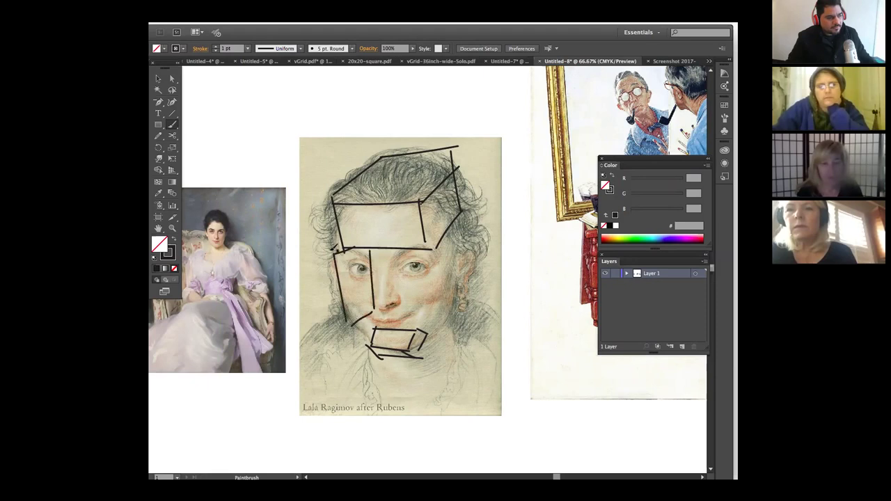
{"action": "left_click_drag", "start_coordinate": [327, 235], "coordinate": [342, 287]}
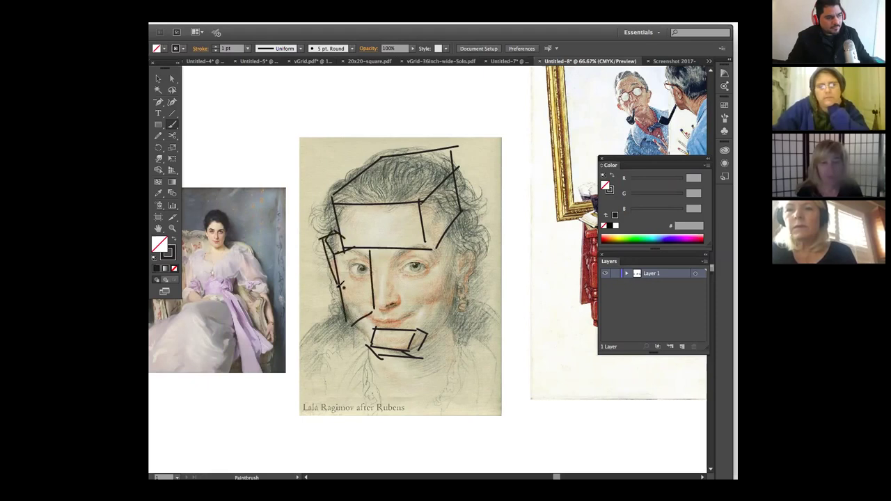
{"action": "left_click_drag", "start_coordinate": [412, 245], "coordinate": [416, 317]}
{"action": "mouse_move", "coordinate": [452, 244]}
{"action": "left_mouse_down"}
{"action": "mouse_move", "coordinate": [435, 327]}
{"action": "mouse_move", "coordinate": [452, 311]}
{"action": "left_mouse_up"}
{"action": "left_click_drag", "start_coordinate": [463, 230], "coordinate": [454, 298]}
{"action": "left_click_drag", "start_coordinate": [444, 239], "coordinate": [418, 245]}
Draw a curved arrow up the face's centre line and a curved line across below the eyes.
{"action": "mouse_move", "coordinate": [407, 207]}
{"action": "left_mouse_down"}
{"action": "mouse_move", "coordinate": [380, 270]}
{"action": "mouse_move", "coordinate": [387, 327]}
{"action": "left_mouse_up"}
{"action": "left_click_drag", "start_coordinate": [388, 224], "coordinate": [407, 210]}
{"action": "left_click_drag", "start_coordinate": [352, 273], "coordinate": [424, 277]}
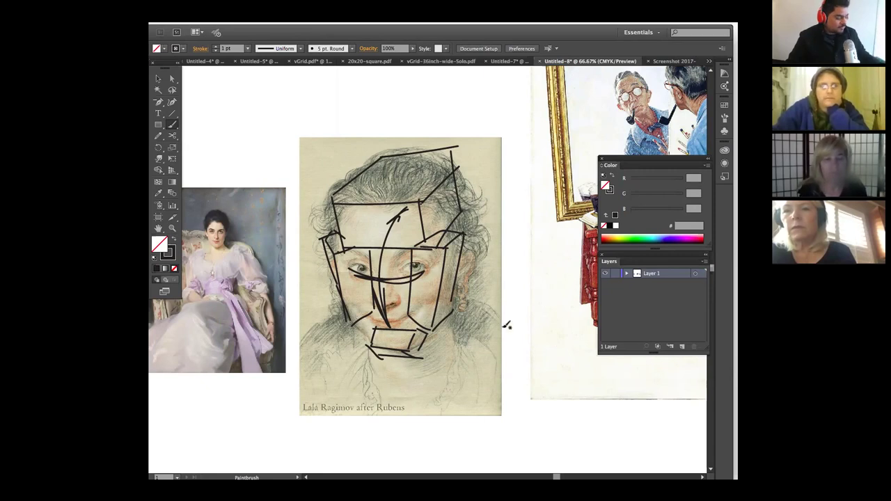
Delete all the construction strokes drawn over the portrait and clear the selection.
{"action": "key", "text": "v"}
{"action": "key", "text": "ctrl+a"}
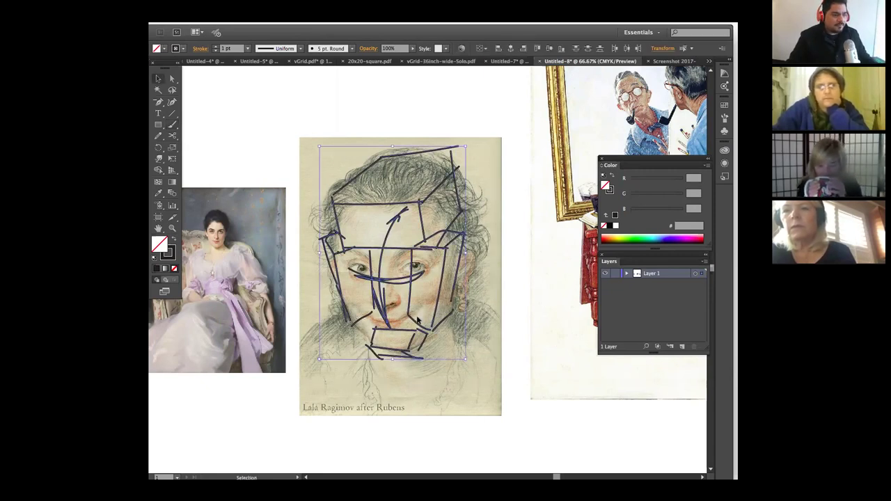
{"action": "left_click", "coordinate": [471, 157]}
{"action": "left_click", "coordinate": [379, 275]}
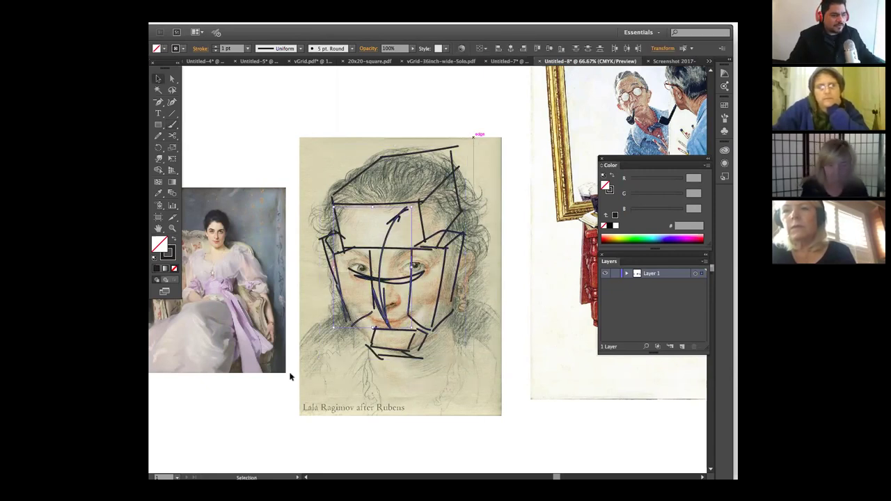
{"action": "key", "text": "Delete"}
{"action": "left_click", "coordinate": [533, 346]}
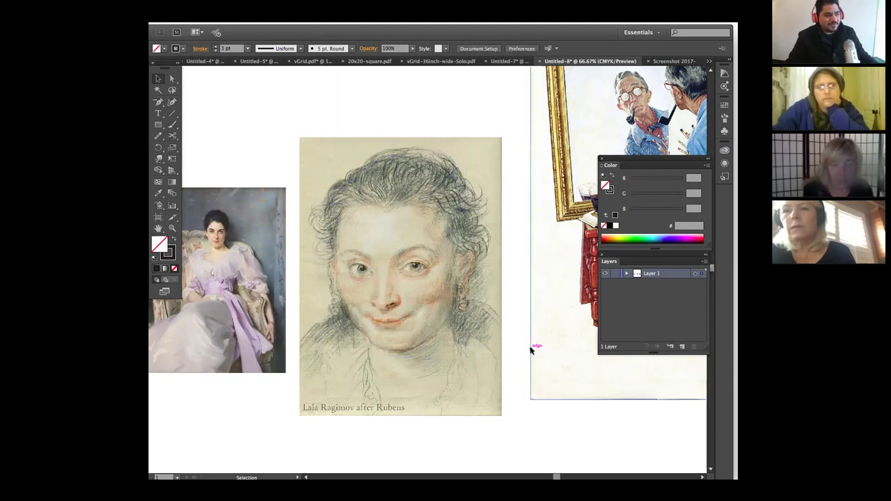
{"action": "left_click", "coordinate": [522, 412]}
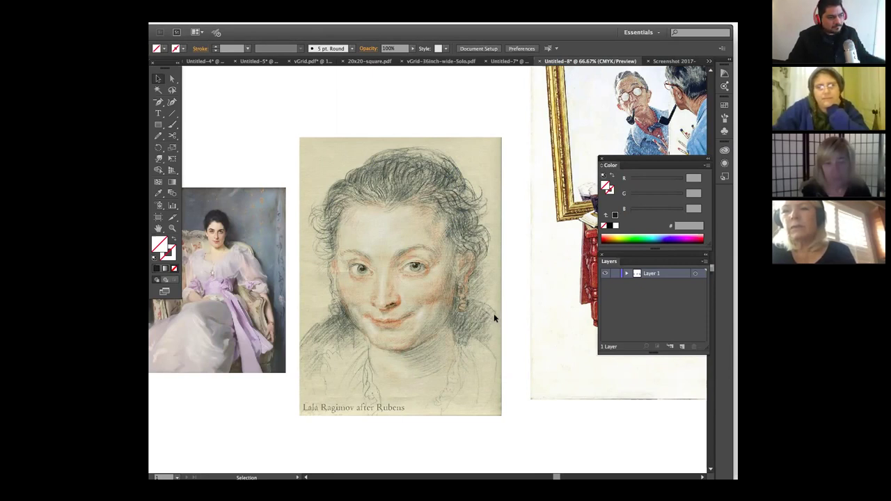
Move the artist-at-mirror illustration closer to the portrait drawing and slightly lower, and deselect it.
{"action": "left_click_drag", "start_coordinate": [509, 371], "coordinate": [551, 422]}
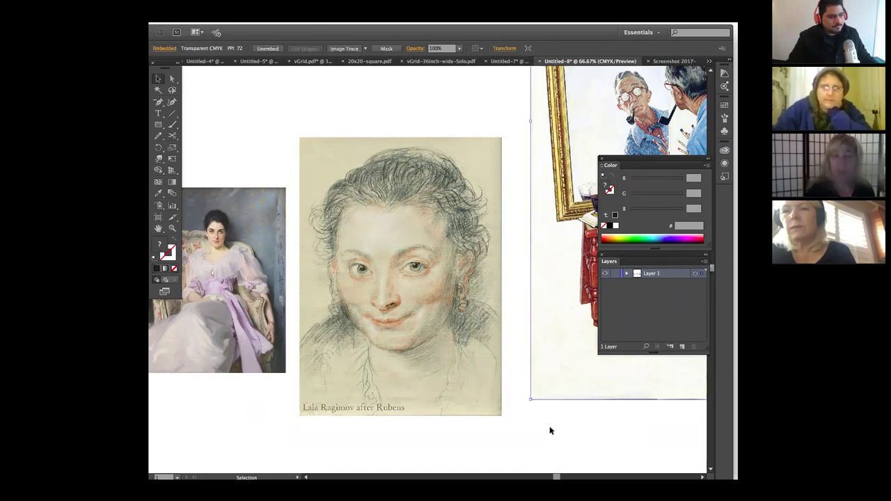
{"action": "left_click", "coordinate": [550, 431]}
{"action": "left_click", "coordinate": [544, 399]}
{"action": "left_click_drag", "start_coordinate": [530, 400], "coordinate": [512, 430]}
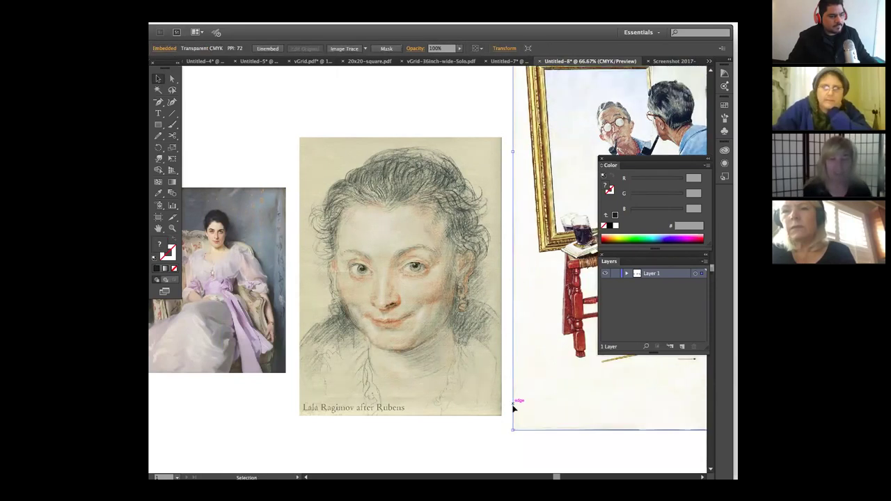
{"action": "key", "text": "a"}
{"action": "left_click", "coordinate": [505, 383]}
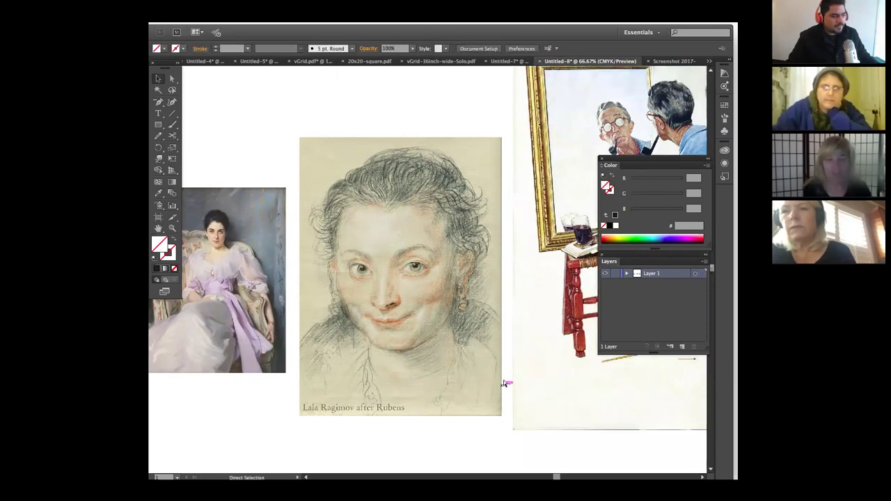
Paint an arrow from the canvas's upper edge through the artist's head onto his back, and a line from its lower edge to the drawn pipe.
{"action": "left_click_drag", "start_coordinate": [543, 279], "coordinate": [329, 328]}
{"action": "mouse_move", "coordinate": [468, 292]}
{"action": "left_mouse_down"}
{"action": "mouse_move", "coordinate": [398, 326]}
{"action": "mouse_move", "coordinate": [415, 328]}
{"action": "left_mouse_up"}
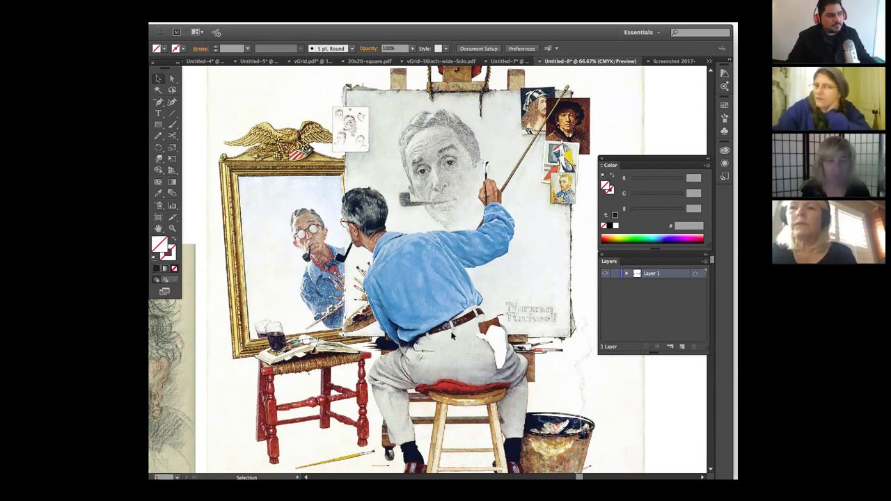
{"action": "key", "text": "p"}
{"action": "key", "text": "b"}
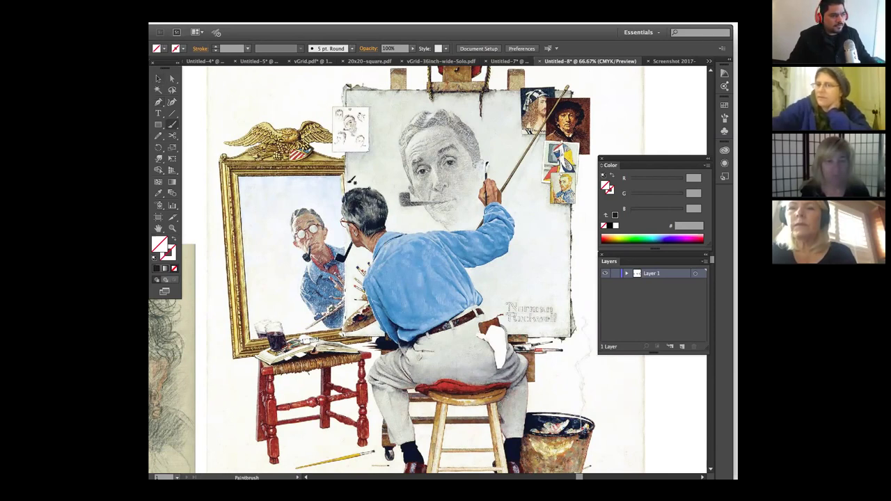
{"action": "mouse_move", "coordinate": [379, 234]}
{"action": "left_mouse_down"}
{"action": "mouse_move", "coordinate": [427, 252]}
{"action": "mouse_move", "coordinate": [416, 262]}
{"action": "left_mouse_up"}
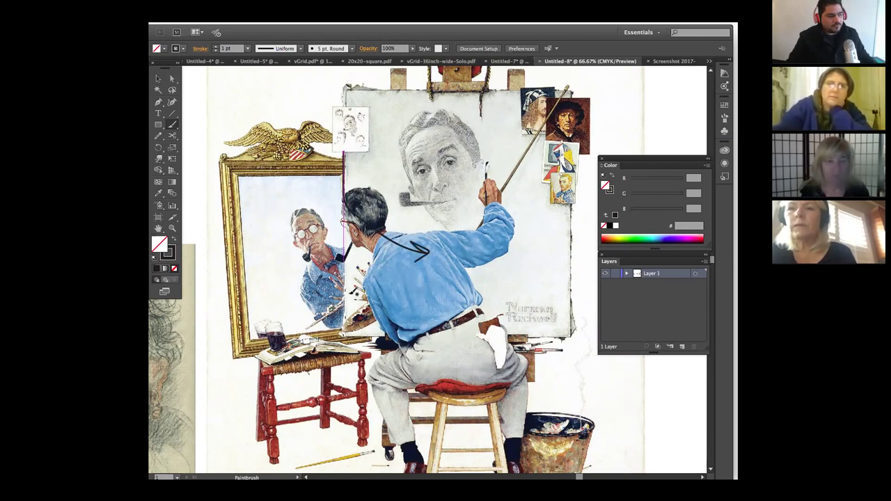
{"action": "mouse_move", "coordinate": [348, 344]}
{"action": "left_mouse_down"}
{"action": "mouse_move", "coordinate": [351, 235]}
{"action": "mouse_move", "coordinate": [416, 200]}
{"action": "left_mouse_up"}
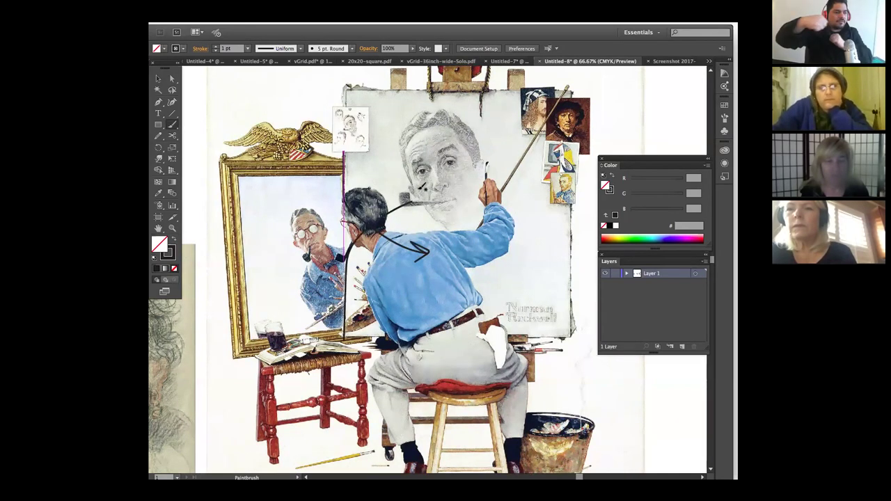
Paint a line from the artist's neck along his shoulder and raised arm in the mirror illustration.
{"action": "key", "text": "z"}
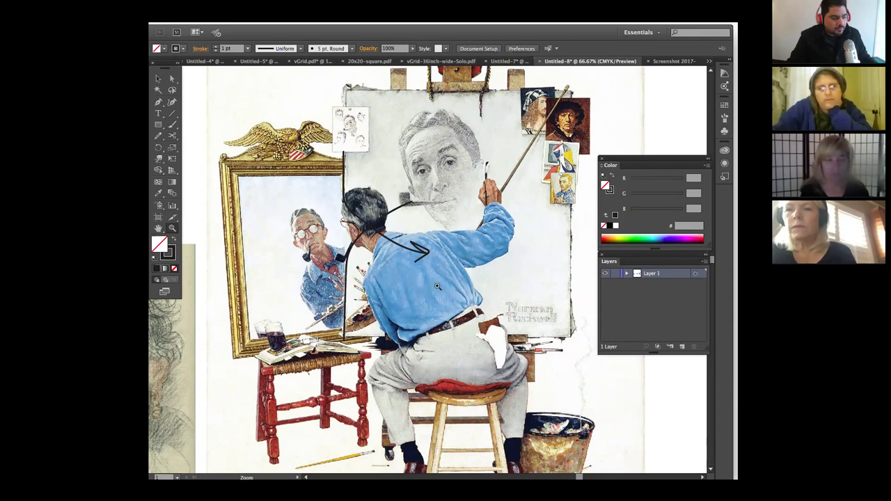
{"action": "left_click_drag", "start_coordinate": [295, 198], "coordinate": [456, 344]}
{"action": "key", "text": "space"}
{"action": "left_click_drag", "start_coordinate": [376, 248], "coordinate": [477, 379]}
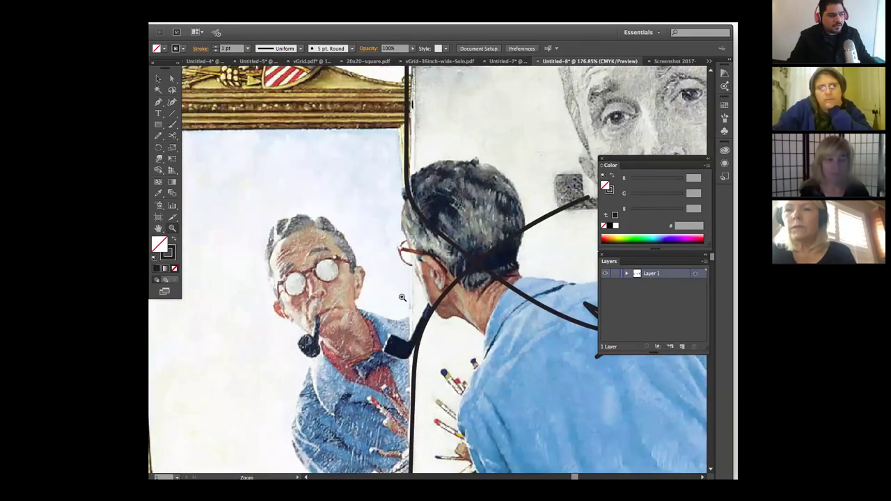
{"action": "key", "text": "v"}
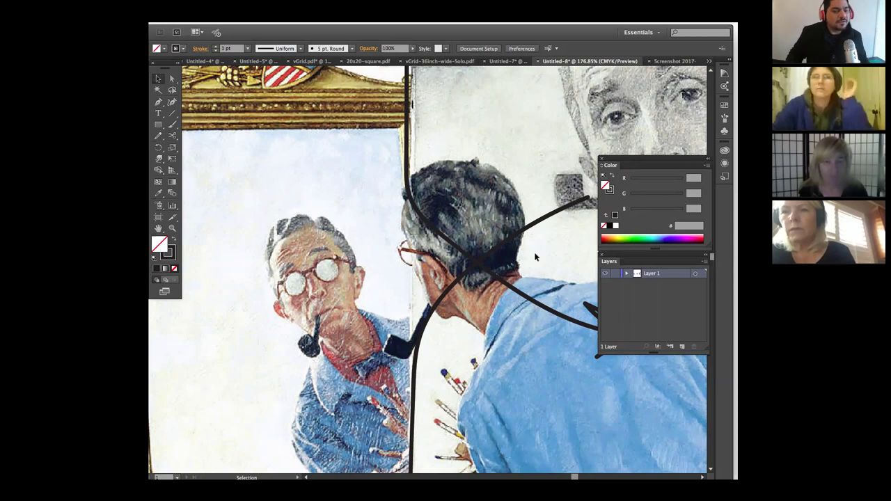
{"action": "mouse_move", "coordinate": [529, 278]}
{"action": "left_mouse_down"}
{"action": "mouse_move", "coordinate": [300, 284]}
{"action": "mouse_move", "coordinate": [529, 261]}
{"action": "left_mouse_up"}
{"action": "key", "text": "b"}
Paint a box with crossing diagonals and two horizontal guide lines over the portrait drawn on the illustration's canvas.
{"action": "key", "text": "ctrl+minus"}
{"action": "key", "text": "ctrl+minus"}
{"action": "key", "text": "ctrl+minus"}
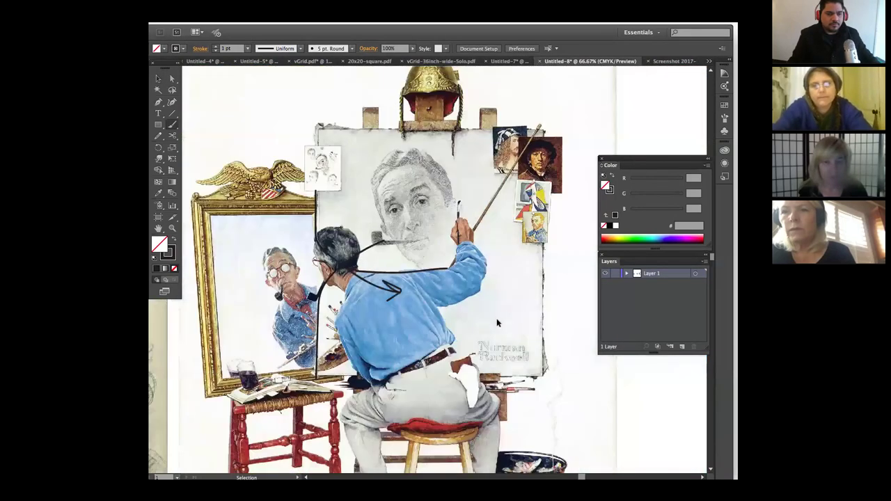
{"action": "key", "text": "ctrl+minus"}
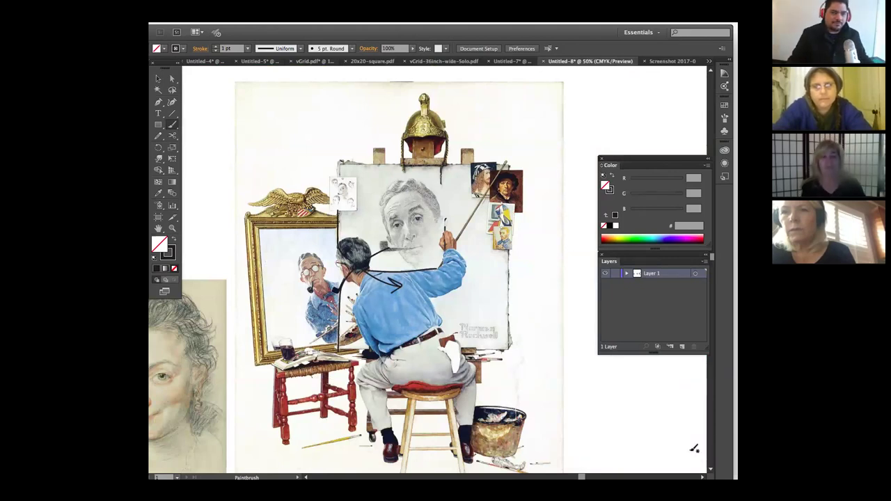
{"action": "mouse_move", "coordinate": [445, 240]}
{"action": "left_mouse_down"}
{"action": "mouse_move", "coordinate": [455, 154]}
{"action": "mouse_move", "coordinate": [441, 277]}
{"action": "mouse_move", "coordinate": [452, 157]}
{"action": "mouse_move", "coordinate": [370, 167]}
{"action": "mouse_move", "coordinate": [364, 252]}
{"action": "left_mouse_up"}
{"action": "left_click_drag", "start_coordinate": [371, 165], "coordinate": [438, 275]}
{"action": "left_click_drag", "start_coordinate": [381, 249], "coordinate": [437, 163]}
{"action": "left_click_drag", "start_coordinate": [383, 243], "coordinate": [440, 242]}
{"action": "left_click_drag", "start_coordinate": [354, 187], "coordinate": [443, 182]}
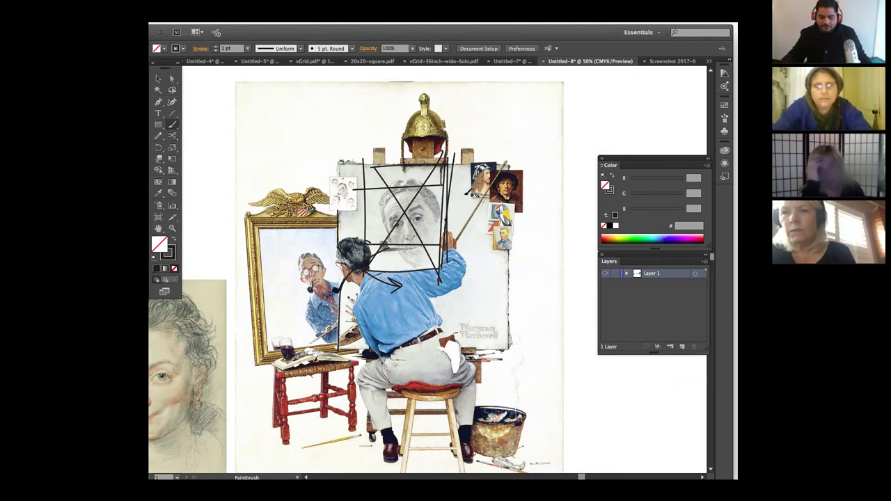
Examine the three reference artworks side by side, comparing the seated woman, the portrait drawing and the marked-up mirror illustration.
{"action": "key", "text": "v"}
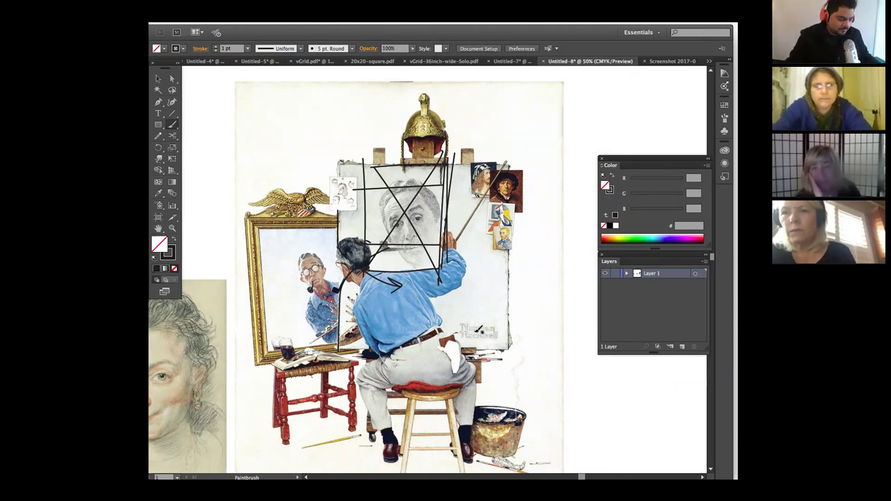
{"action": "key", "text": "ctrl+minus"}
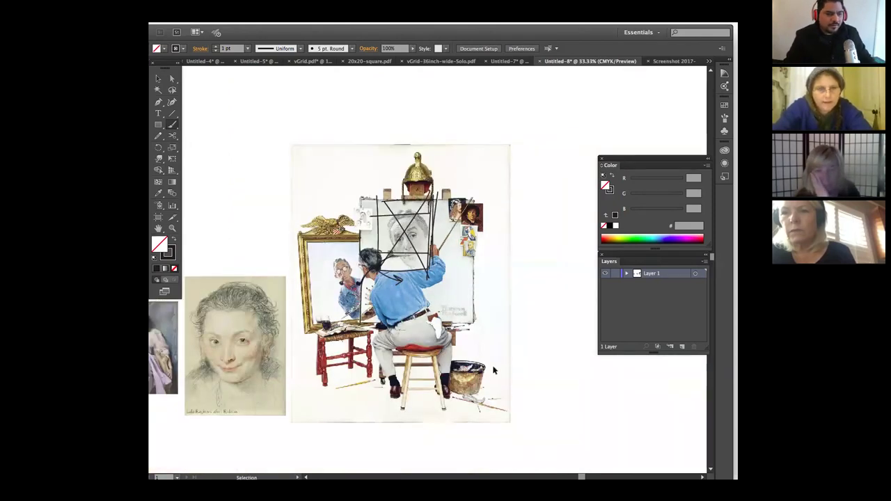
{"action": "key", "text": "h"}
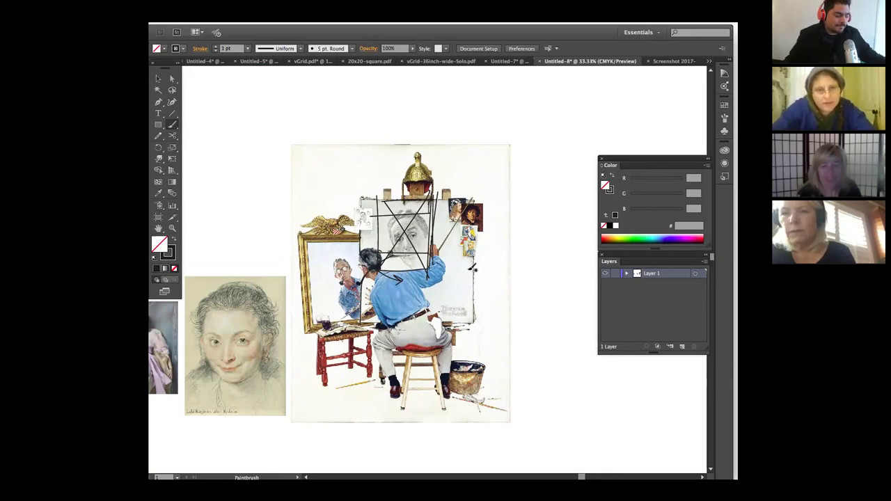
{"action": "key", "text": "z"}
{"action": "scroll", "coordinate": [409, 254], "scroll_direction": "left", "scroll_amount": 10}
{"action": "scroll", "coordinate": [409, 254], "scroll_direction": "down", "scroll_amount": 3}
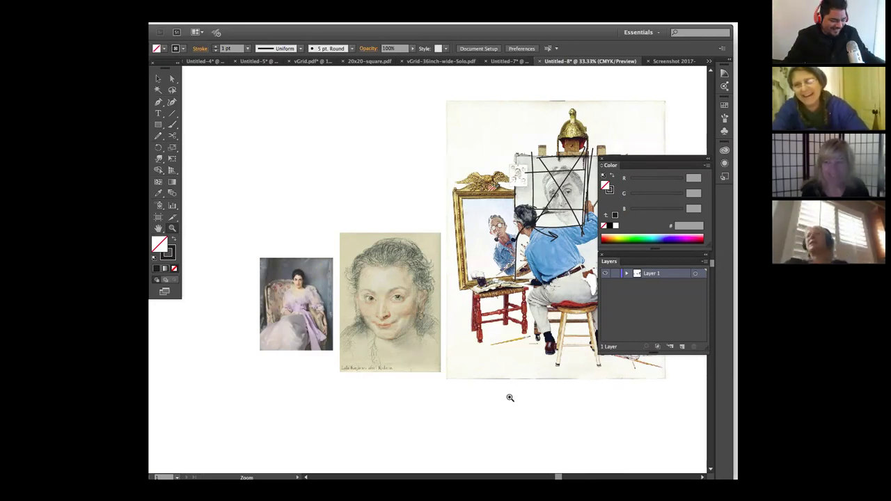
{"action": "key", "text": "v"}
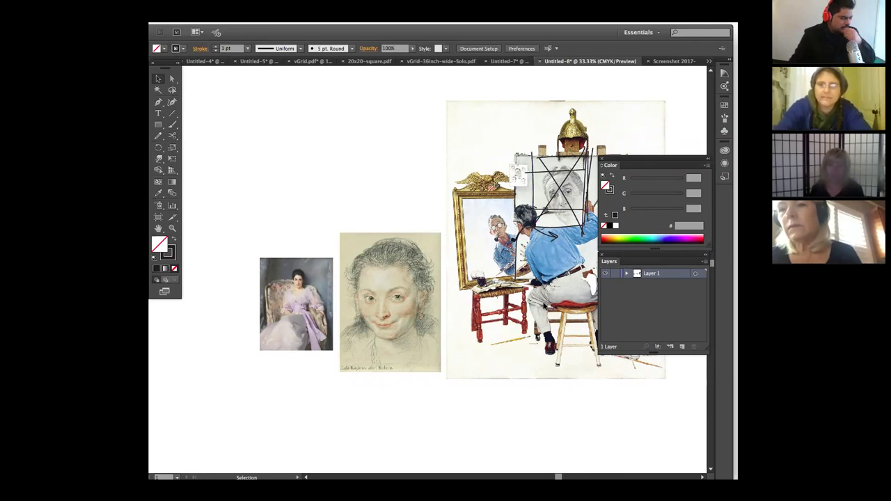
{"action": "left_click_drag", "start_coordinate": [545, 268], "coordinate": [477, 265]}
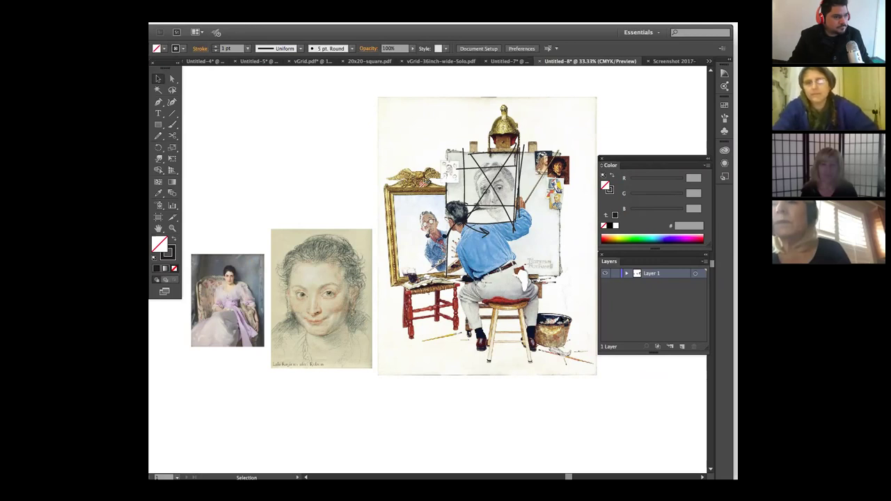
{"action": "left_click_drag", "start_coordinate": [526, 263], "coordinate": [501, 292]}
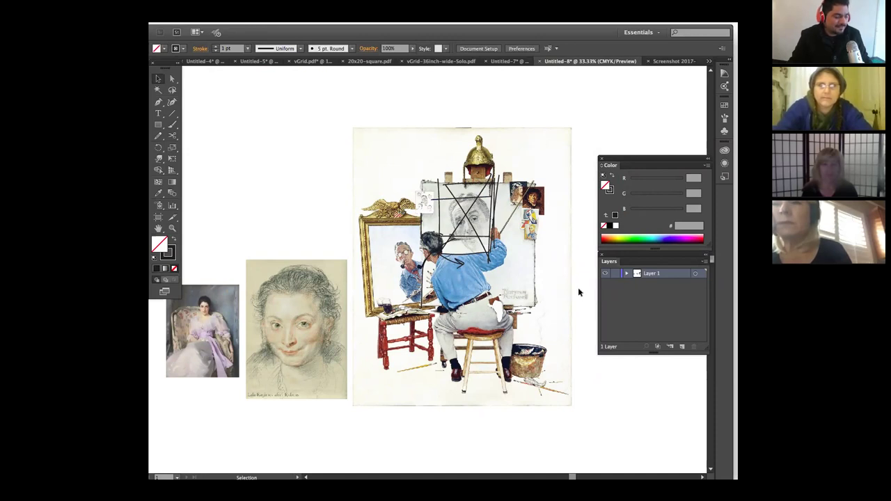
Paint curved arcs around the artist's arm and the pinned portraits, a short stroke on the helmet and a circle around the golden eagle.
{"action": "key", "text": "b"}
{"action": "mouse_move", "coordinate": [492, 294]}
{"action": "left_mouse_down"}
{"action": "mouse_move", "coordinate": [522, 226]}
{"action": "mouse_move", "coordinate": [519, 176]}
{"action": "left_mouse_up"}
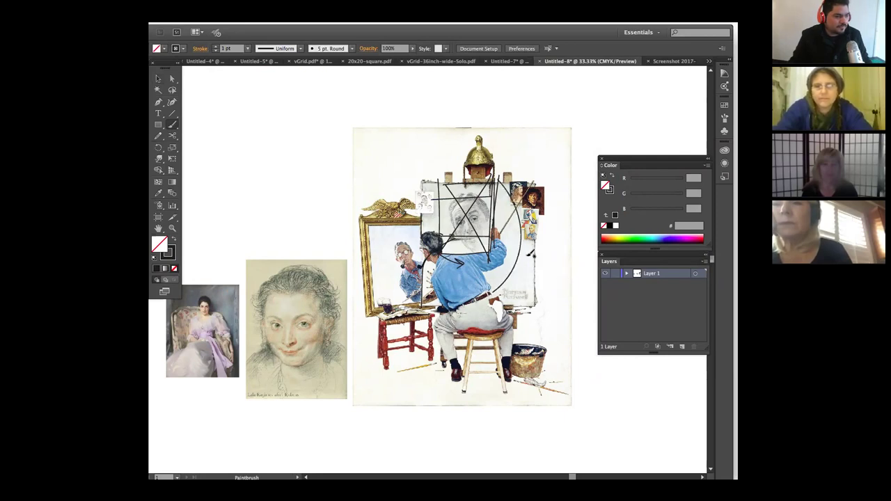
{"action": "mouse_move", "coordinate": [546, 233]}
{"action": "left_mouse_down"}
{"action": "mouse_move", "coordinate": [544, 189]}
{"action": "mouse_move", "coordinate": [527, 174]}
{"action": "left_mouse_up"}
{"action": "mouse_move", "coordinate": [483, 152]}
{"action": "left_mouse_down"}
{"action": "mouse_move", "coordinate": [492, 147]}
{"action": "mouse_move", "coordinate": [463, 150]}
{"action": "mouse_move", "coordinate": [480, 154]}
{"action": "left_mouse_up"}
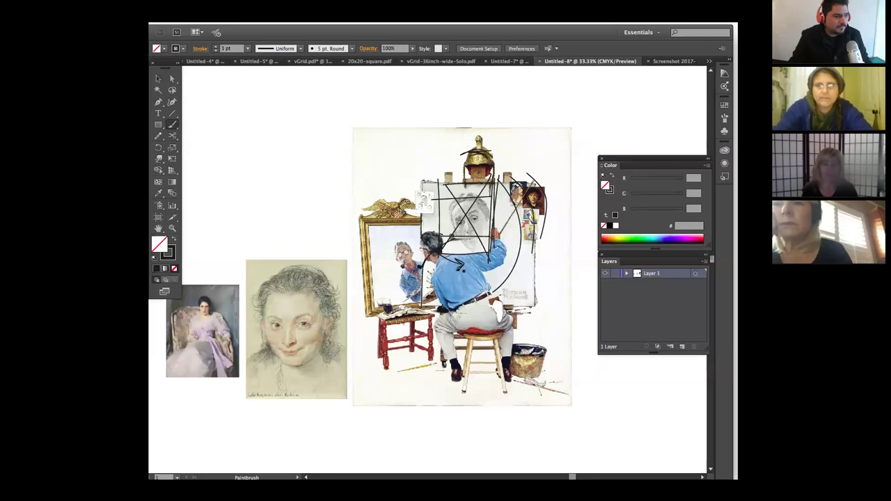
{"action": "mouse_move", "coordinate": [381, 202]}
{"action": "left_mouse_down"}
{"action": "mouse_move", "coordinate": [415, 184]}
{"action": "mouse_move", "coordinate": [423, 211]}
{"action": "mouse_move", "coordinate": [410, 231]}
{"action": "mouse_move", "coordinate": [371, 217]}
{"action": "mouse_move", "coordinate": [409, 179]}
{"action": "left_mouse_up"}
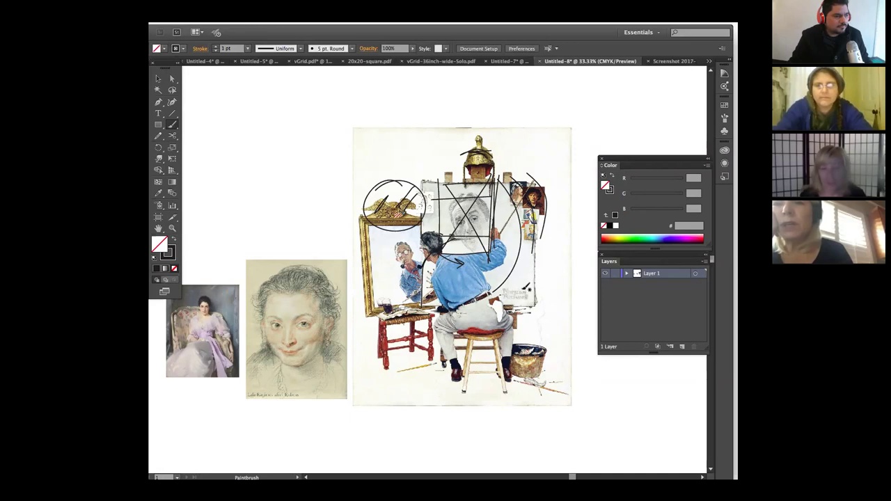
Mark the floor brushes, red stool and mirror frame with green lines, and paint two long diagonals from the eagle to the bucket.
{"action": "left_click_drag", "start_coordinate": [520, 387], "coordinate": [565, 395]}
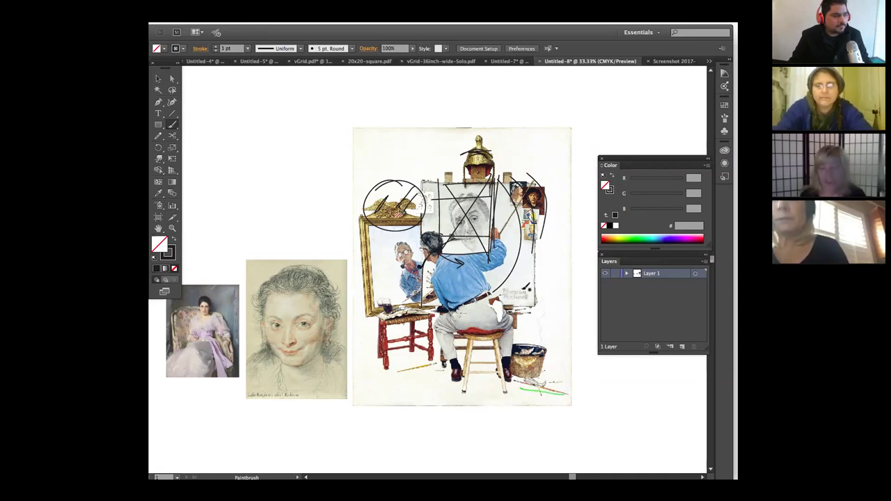
{"action": "left_click_drag", "start_coordinate": [478, 367], "coordinate": [575, 400]}
{"action": "left_click_drag", "start_coordinate": [406, 334], "coordinate": [426, 352]}
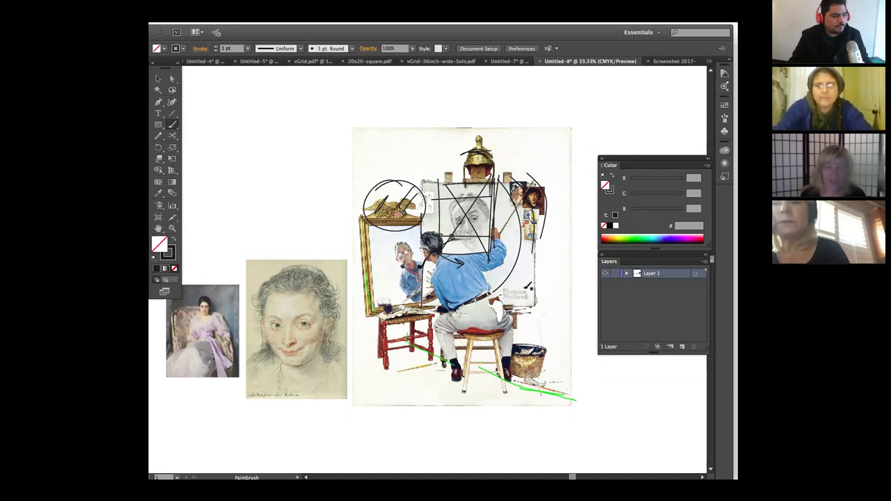
{"action": "left_click_drag", "start_coordinate": [373, 224], "coordinate": [371, 256]}
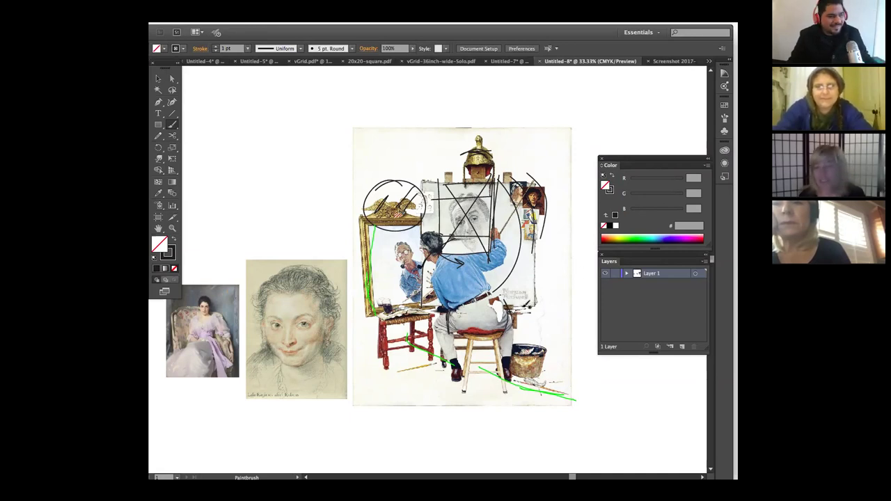
{"action": "mouse_move", "coordinate": [359, 179]}
{"action": "left_mouse_down"}
{"action": "mouse_move", "coordinate": [480, 331]}
{"action": "mouse_move", "coordinate": [430, 357]}
{"action": "left_mouse_up"}
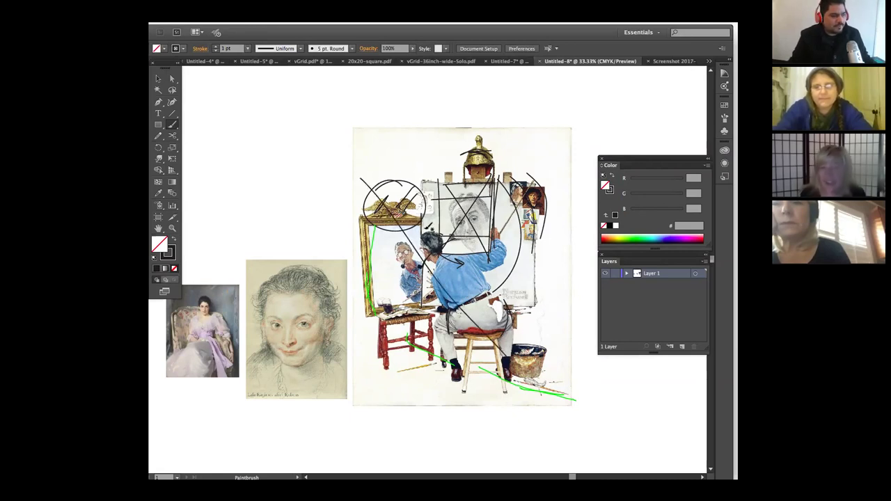
{"action": "left_click_drag", "start_coordinate": [517, 341], "coordinate": [376, 176]}
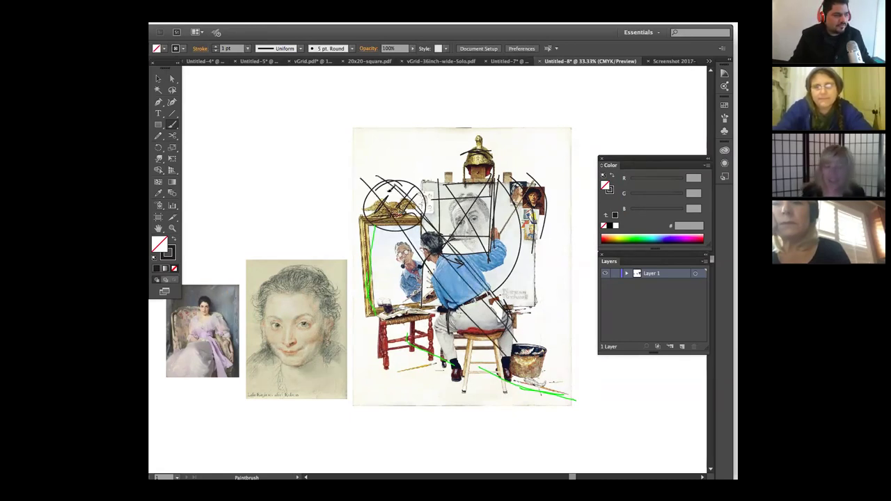
Undo all the black construction strokes painted over the mirror illustration.
{"action": "key", "text": "ctrl+z"}
{"action": "key", "text": "ctrl+z"}
{"action": "key", "text": "ctrl+z"}
{"action": "key", "text": "ctrl+z"}
{"action": "key", "text": "ctrl+z"}
{"action": "key", "text": "ctrl+z"}
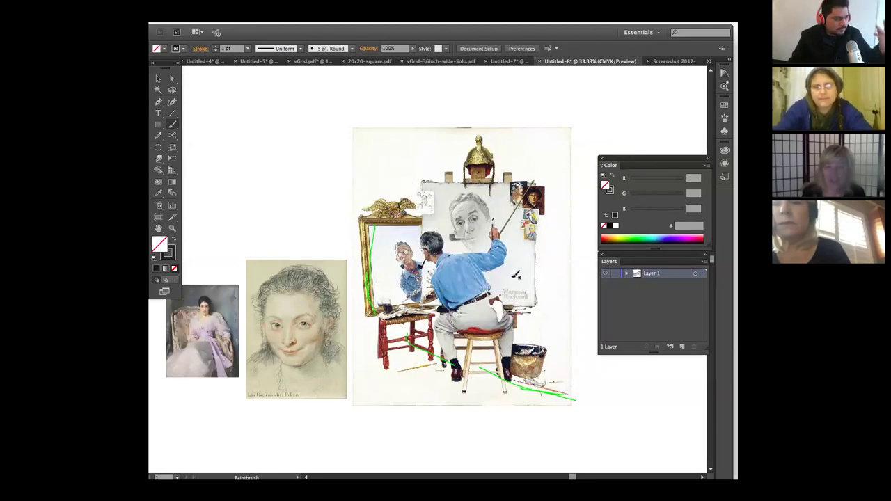
Paint large boxes around the mirror and the artist with crossing diagonals, thickening the diagonal from the pinned portraits to his belt.
{"action": "mouse_move", "coordinate": [365, 200]}
{"action": "left_mouse_down"}
{"action": "mouse_move", "coordinate": [461, 209]}
{"action": "mouse_move", "coordinate": [489, 355]}
{"action": "mouse_move", "coordinate": [379, 327]}
{"action": "mouse_move", "coordinate": [375, 237]}
{"action": "mouse_move", "coordinate": [485, 320]}
{"action": "mouse_move", "coordinate": [489, 353]}
{"action": "mouse_move", "coordinate": [469, 229]}
{"action": "mouse_move", "coordinate": [433, 229]}
{"action": "mouse_move", "coordinate": [428, 183]}
{"action": "mouse_move", "coordinate": [533, 244]}
{"action": "mouse_move", "coordinate": [488, 326]}
{"action": "mouse_move", "coordinate": [518, 175]}
{"action": "mouse_move", "coordinate": [506, 277]}
{"action": "mouse_move", "coordinate": [442, 188]}
{"action": "mouse_move", "coordinate": [506, 299]}
{"action": "left_mouse_up"}
{"action": "left_click_drag", "start_coordinate": [507, 299], "coordinate": [438, 183]}
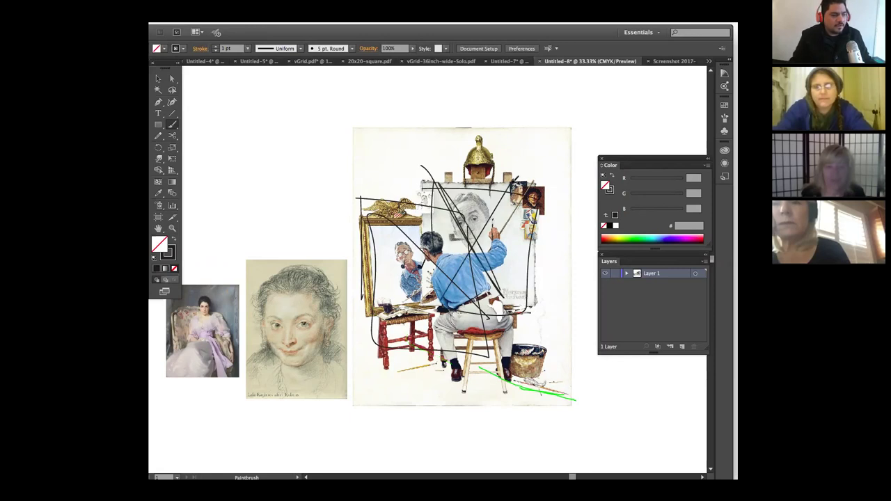
{"action": "mouse_move", "coordinate": [526, 185]}
{"action": "left_mouse_down"}
{"action": "mouse_move", "coordinate": [462, 289]}
{"action": "mouse_move", "coordinate": [518, 198]}
{"action": "mouse_move", "coordinate": [490, 316]}
{"action": "left_mouse_up"}
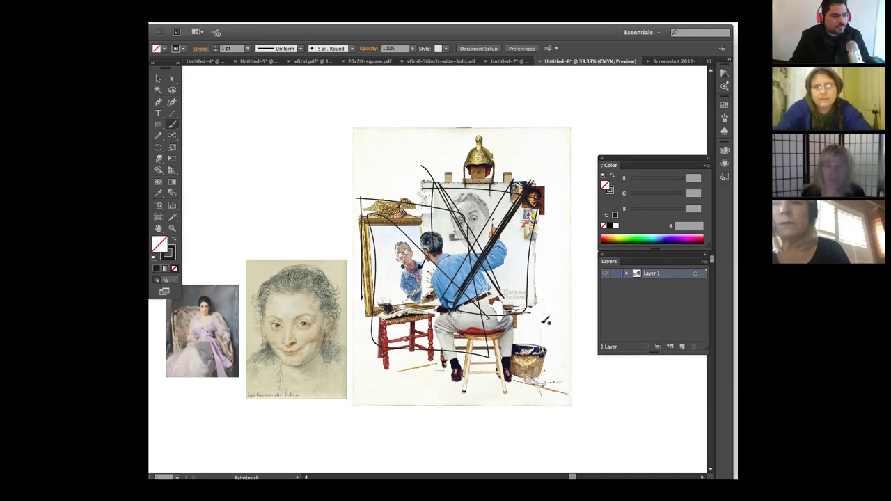
Paint a rounded box around the helmet and pinned portraits, and add short strokes pointing at the pinned pictures.
{"action": "mouse_move", "coordinate": [501, 177]}
{"action": "left_mouse_down"}
{"action": "mouse_move", "coordinate": [548, 172]}
{"action": "mouse_move", "coordinate": [526, 258]}
{"action": "mouse_move", "coordinate": [490, 144]}
{"action": "mouse_move", "coordinate": [434, 205]}
{"action": "left_mouse_up"}
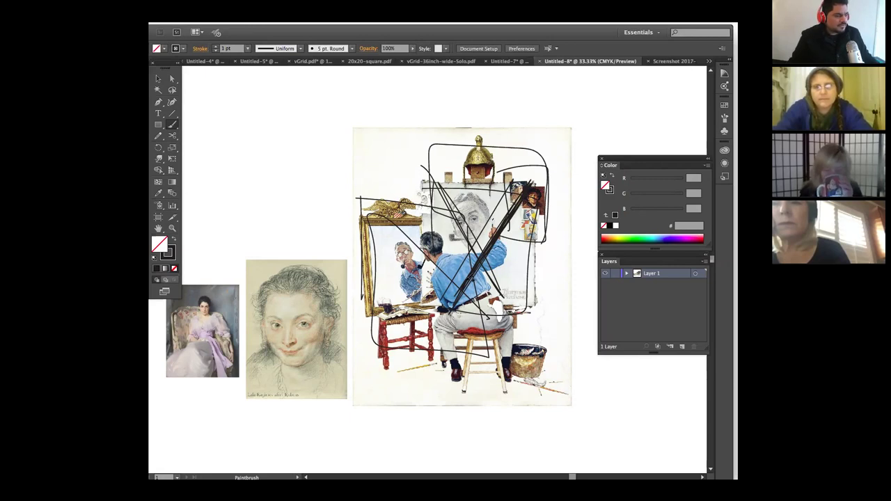
{"action": "key", "text": "super+a"}
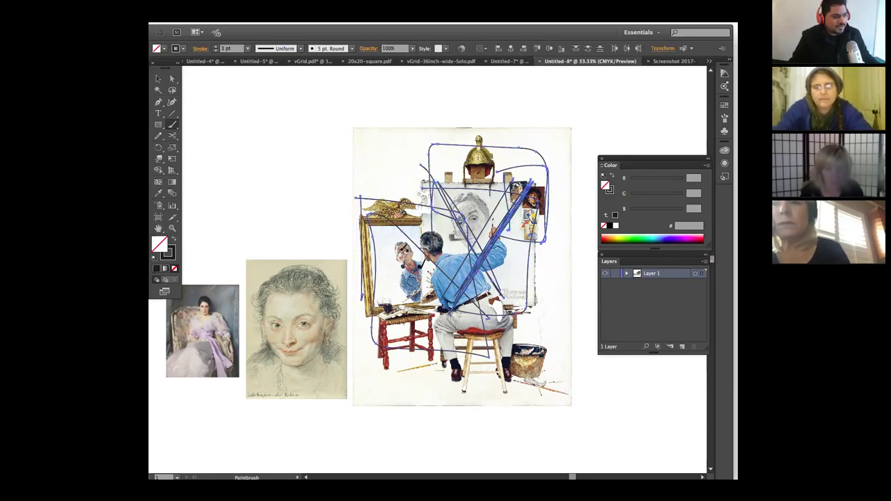
{"action": "key", "text": "super+shift+a"}
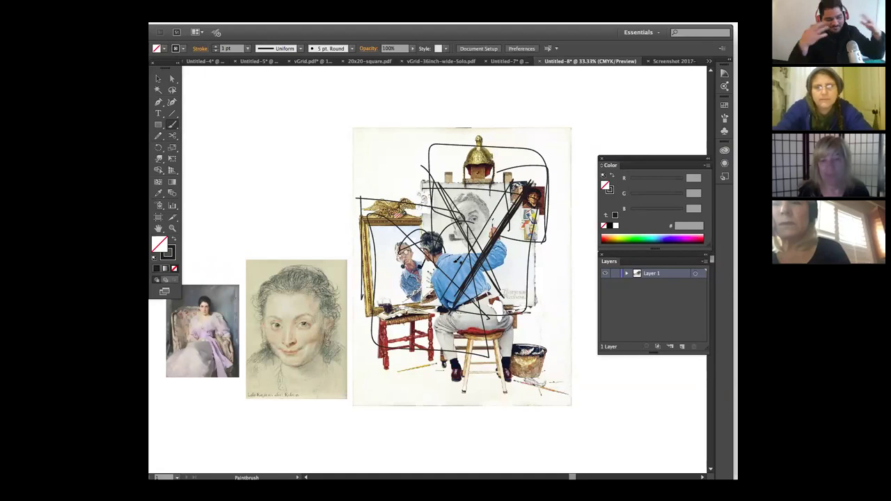
{"action": "mouse_move", "coordinate": [563, 204]}
{"action": "left_mouse_down"}
{"action": "mouse_move", "coordinate": [552, 227]}
{"action": "mouse_move", "coordinate": [537, 217]}
{"action": "mouse_move", "coordinate": [587, 225]}
{"action": "left_mouse_up"}
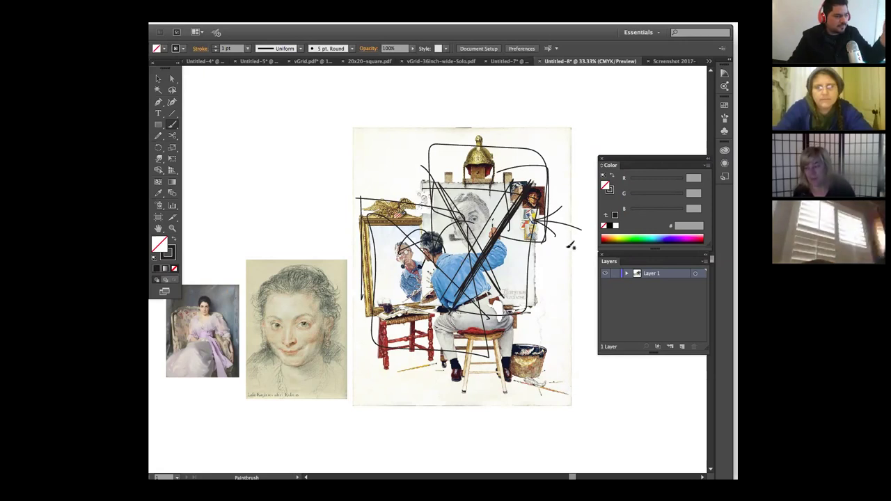
Delete all the construction strokes covering the mirror illustration and bring the seated-woman painting and portrait drawing into view.
{"action": "key", "text": "ctrl+a"}
{"action": "key", "text": "Delete"}
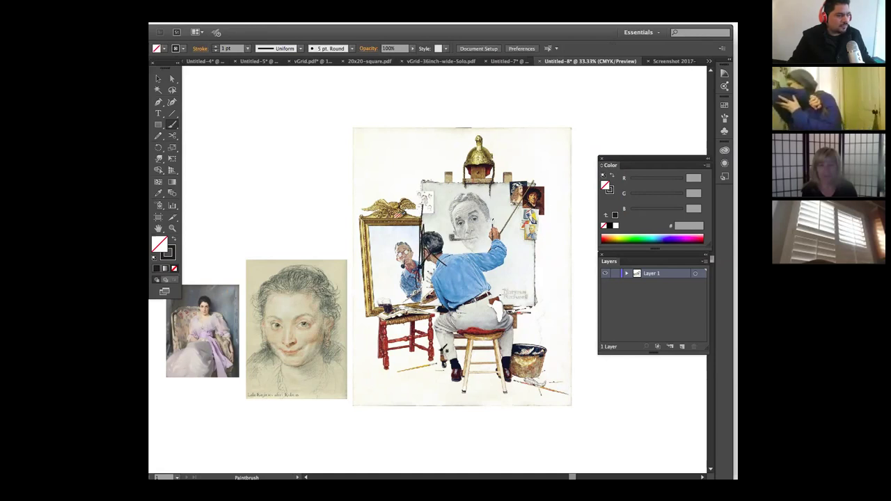
{"action": "mouse_move", "coordinate": [430, 281]}
{"action": "left_mouse_down"}
{"action": "mouse_move", "coordinate": [469, 276]}
{"action": "mouse_move", "coordinate": [481, 289]}
{"action": "mouse_move", "coordinate": [437, 292]}
{"action": "left_mouse_up"}
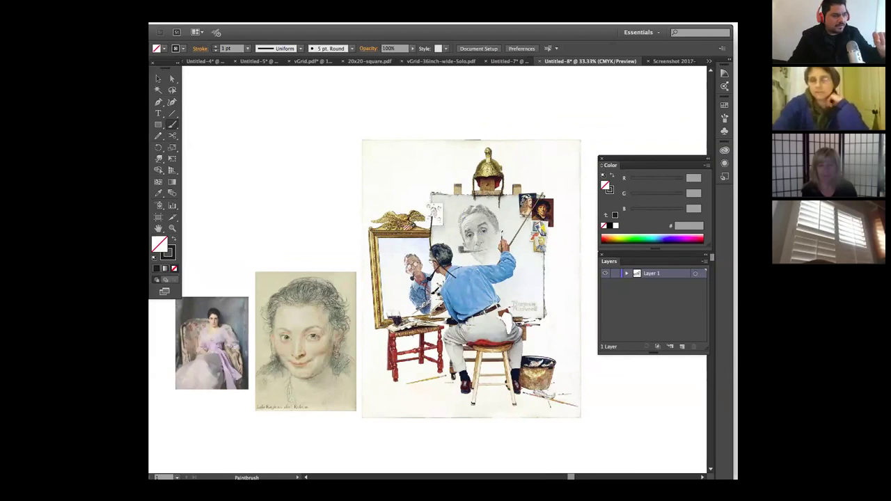
{"action": "scroll", "coordinate": [263, 338], "scroll_direction": "left", "scroll_amount": 5}
{"action": "scroll", "coordinate": [263, 338], "scroll_direction": "down", "scroll_amount": 1}
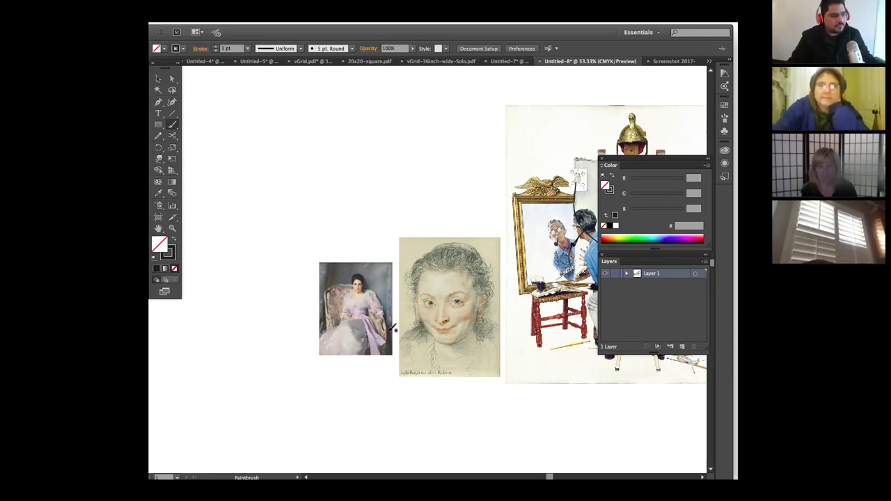
Paint a black stroke along the seated woman's waist and down her sash, and delete it.
{"action": "left_click_drag", "start_coordinate": [369, 327], "coordinate": [371, 326]}
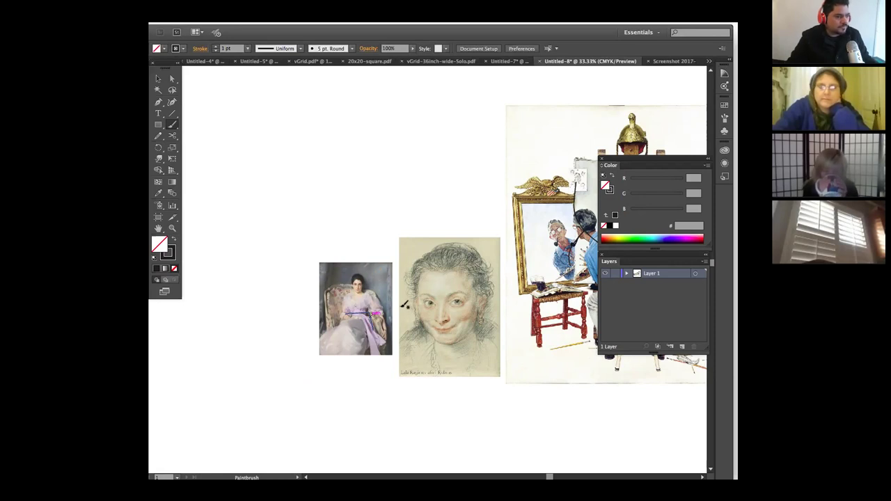
{"action": "key", "text": "z"}
{"action": "left_click_drag", "start_coordinate": [318, 259], "coordinate": [398, 359]}
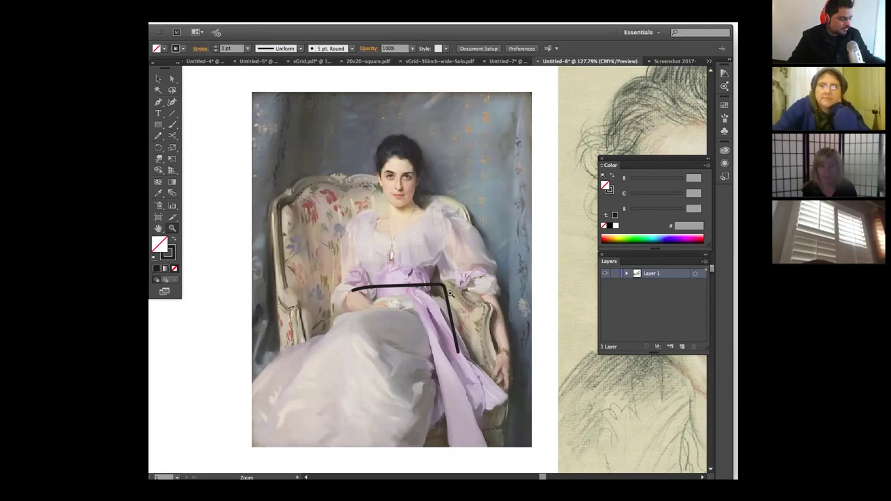
{"action": "key", "text": "v"}
{"action": "left_click_drag", "start_coordinate": [343, 257], "coordinate": [484, 394]}
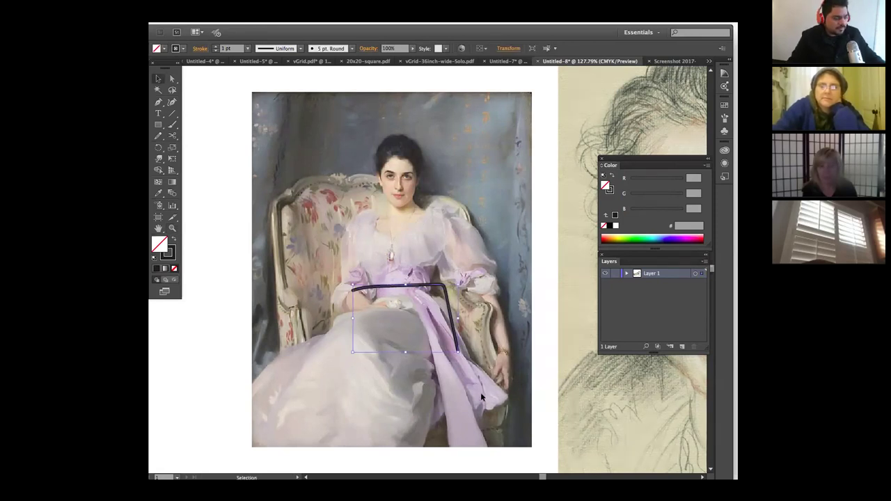
{"action": "key", "text": "Delete"}
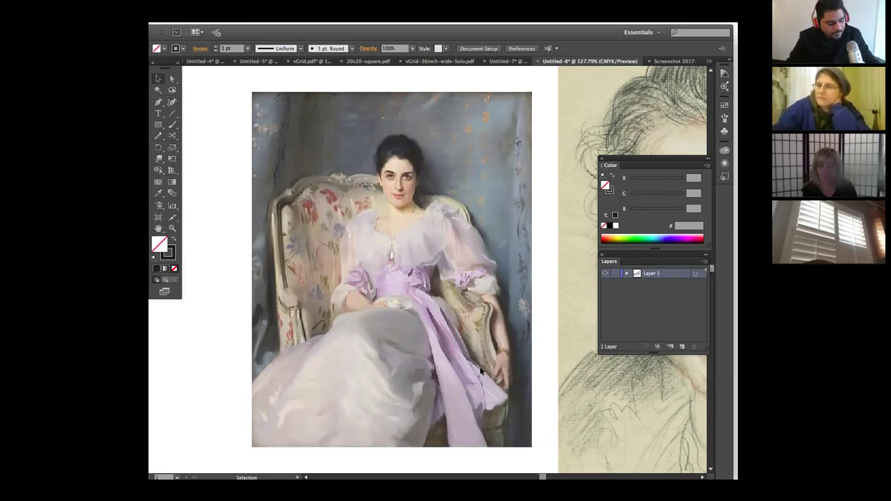
Bring the seated-woman painting, portrait drawing and mirror illustration into one overview and hide the floating panels.
{"action": "key", "text": "ctrl+minus"}
{"action": "key", "text": "ctrl+minus"}
{"action": "key", "text": "ctrl+minus"}
{"action": "left_click_drag", "start_coordinate": [388, 318], "coordinate": [500, 293]}
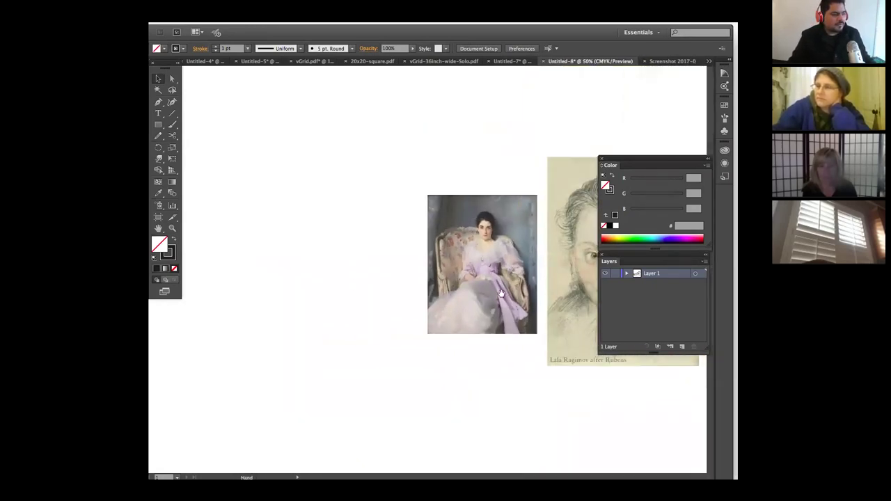
{"action": "scroll", "coordinate": [499, 293], "scroll_direction": "left", "scroll_amount": 5}
{"action": "scroll", "coordinate": [507, 265], "scroll_direction": "down", "scroll_amount": 2}
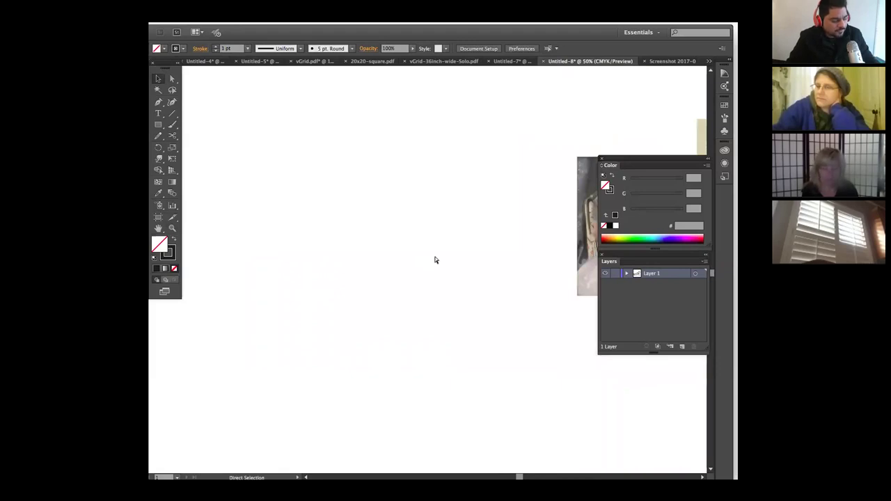
{"action": "key", "text": "ctrl+minus"}
{"action": "key", "text": "ctrl+minus"}
{"action": "key", "text": "ctrl+minus"}
{"action": "key", "text": "ctrl+minus"}
{"action": "key", "text": "ctrl+minus"}
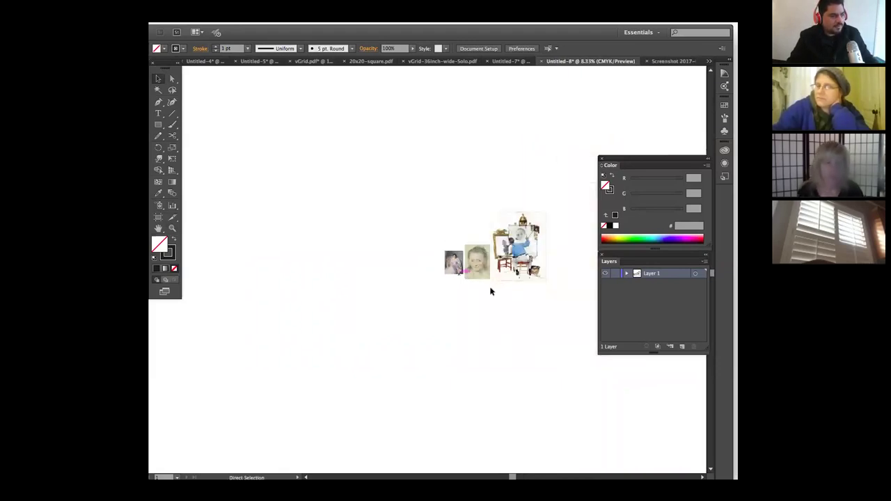
{"action": "scroll", "coordinate": [455, 274], "scroll_direction": "right", "scroll_amount": 4}
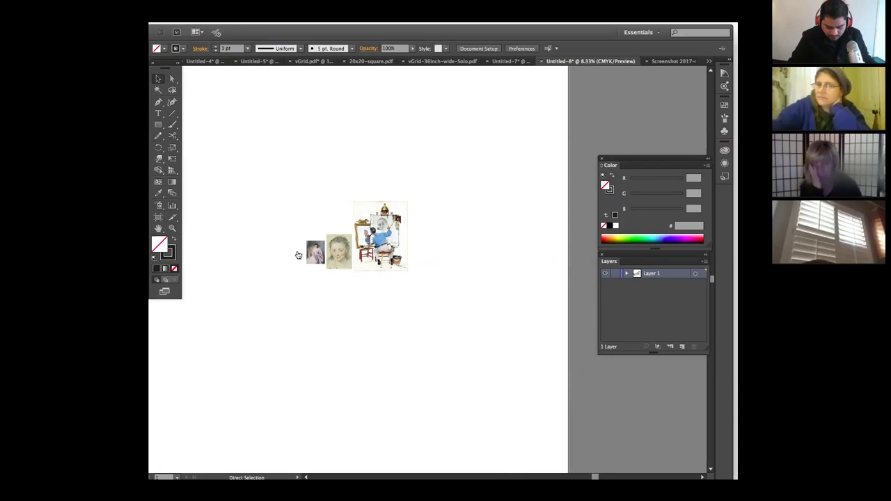
{"action": "key", "text": "Tab"}
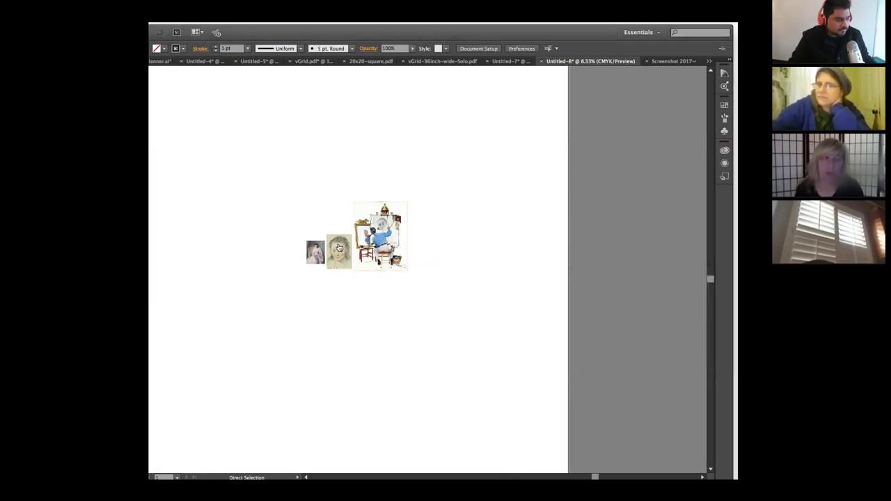
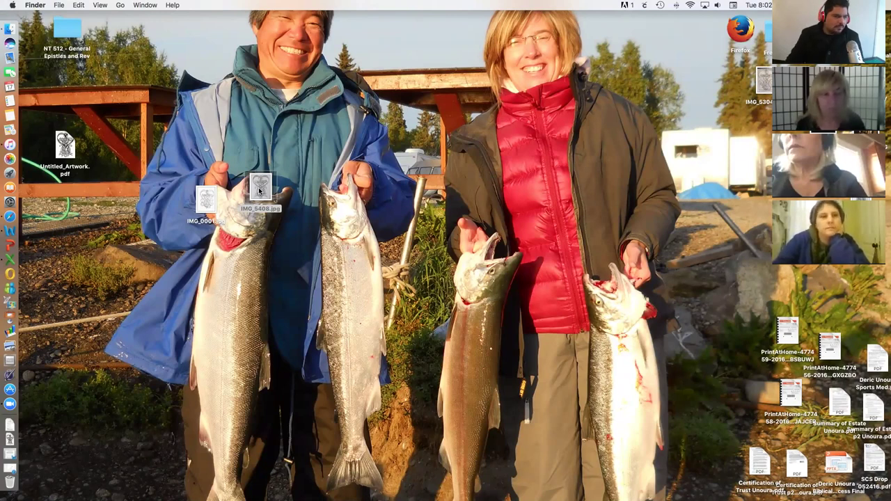
Open the desktop image IMG_5408.jpg with Adobe Photoshop Elements.
{"action": "right_click", "coordinate": [258, 192]}
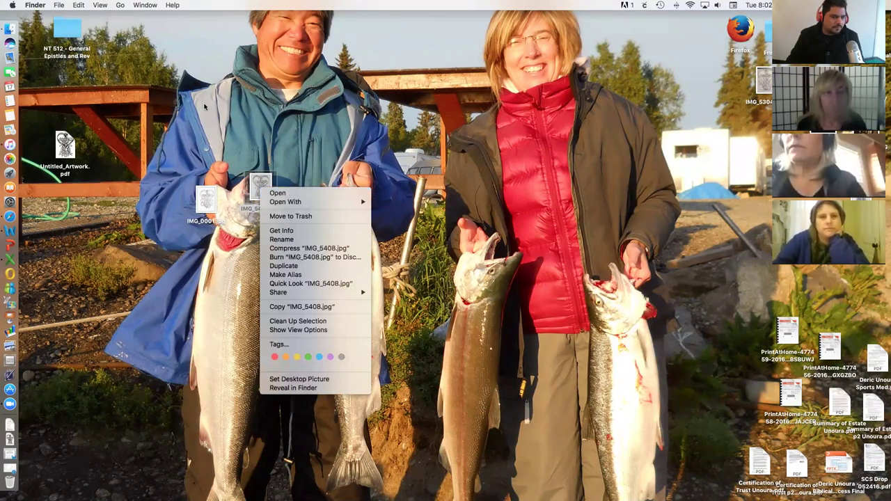
{"action": "left_click", "coordinate": [353, 96]}
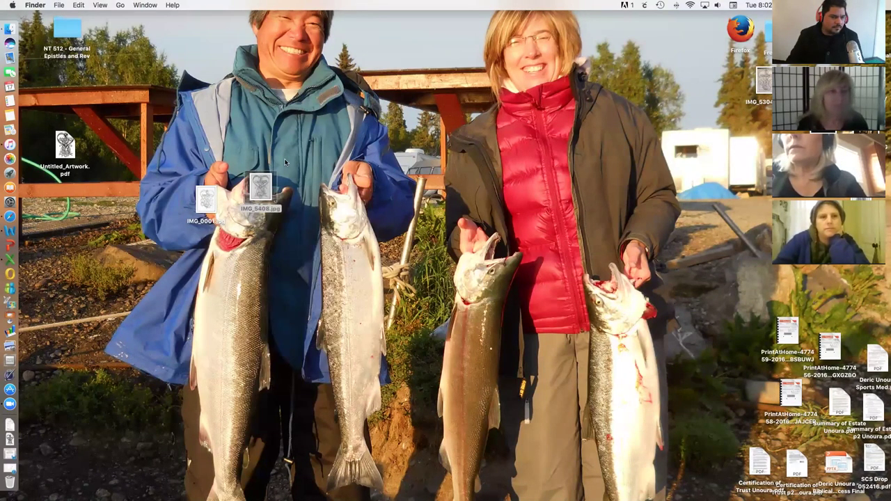
{"action": "right_click", "coordinate": [263, 184]}
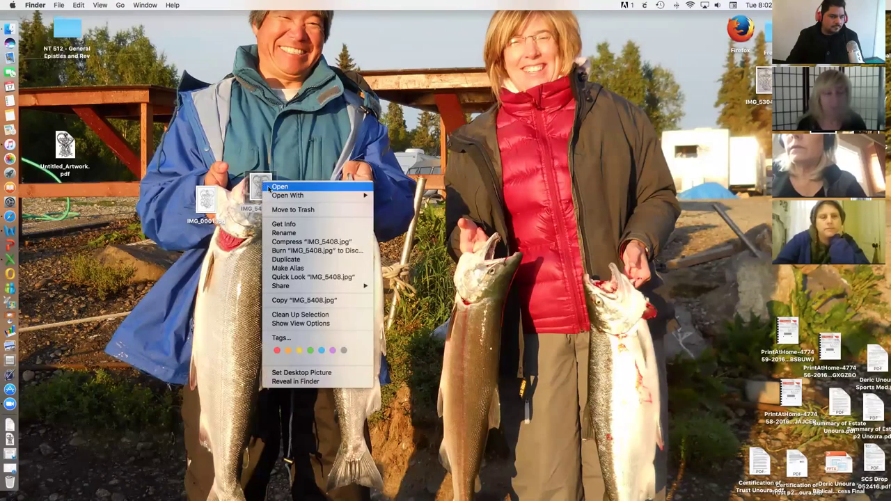
{"action": "mouse_move", "coordinate": [283, 197]}
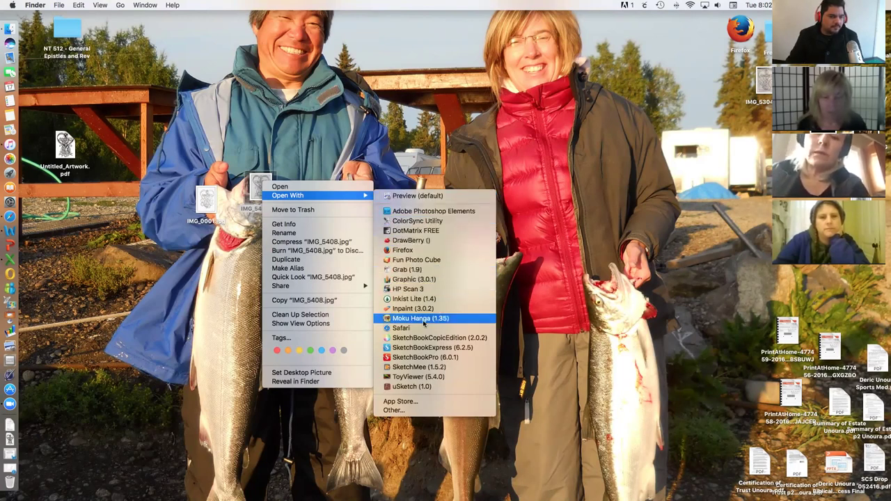
{"action": "left_click", "coordinate": [430, 212]}
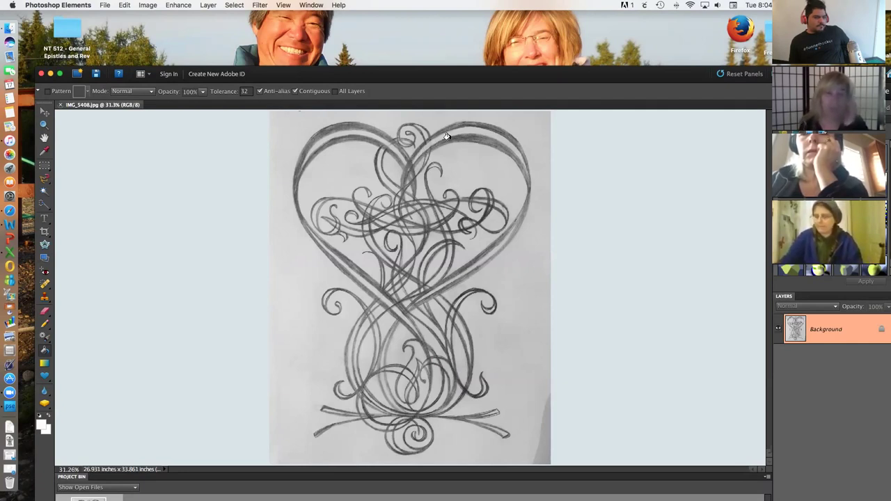
Try filling the heart drawing's pencil lines with white using the Paint Bucket, and undo the fill.
{"action": "left_click", "coordinate": [423, 148]}
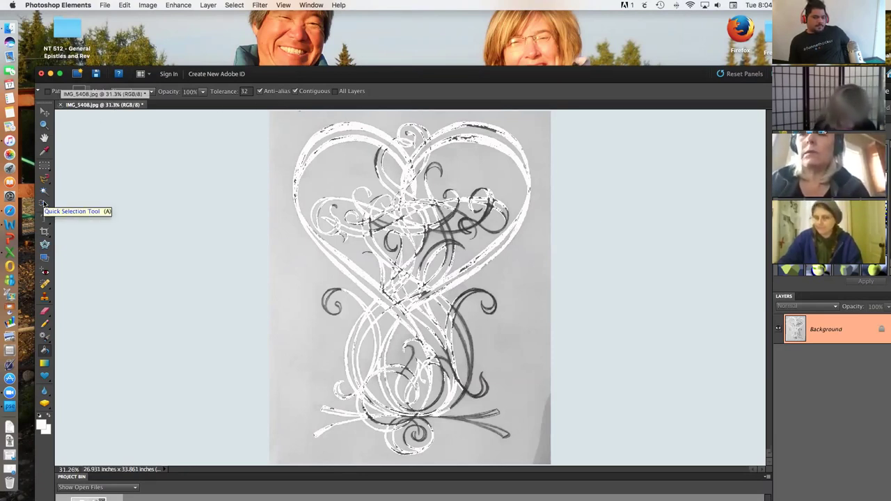
{"action": "key", "text": "super+z"}
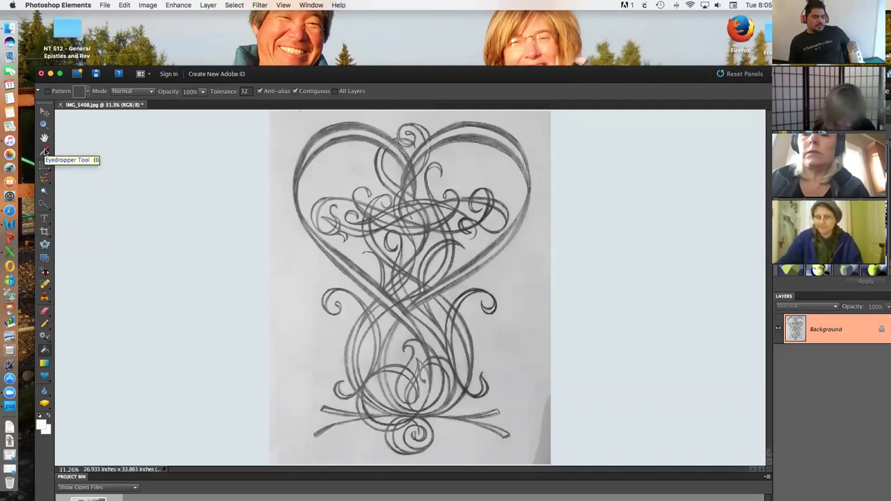
Duplicate the Background layer of the heart drawing onto a new layer.
{"action": "key", "text": "v"}
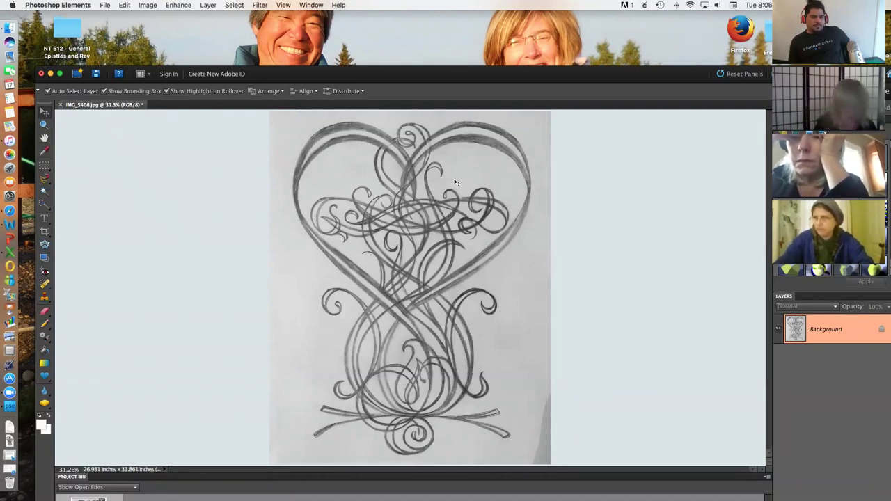
{"action": "key", "text": "ctrl+j"}
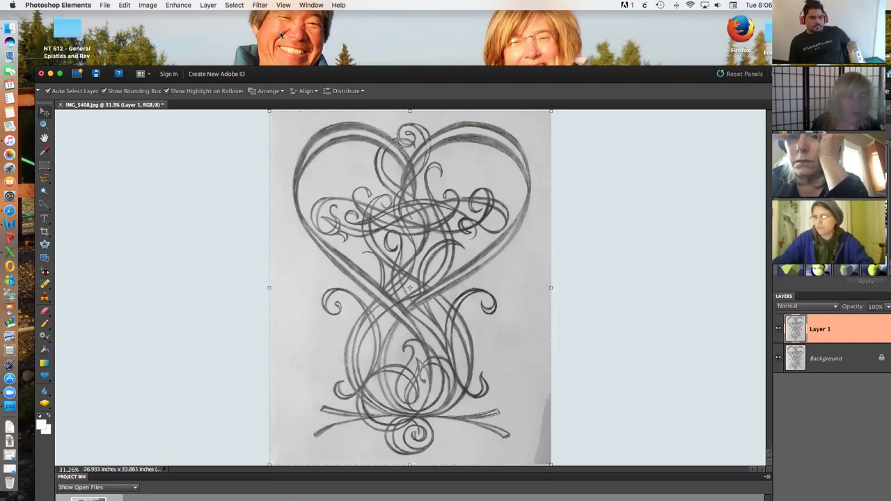
Hide the original Background layer and lower Layer 1's opacity to 52%.
{"action": "double_click", "coordinate": [264, 73]}
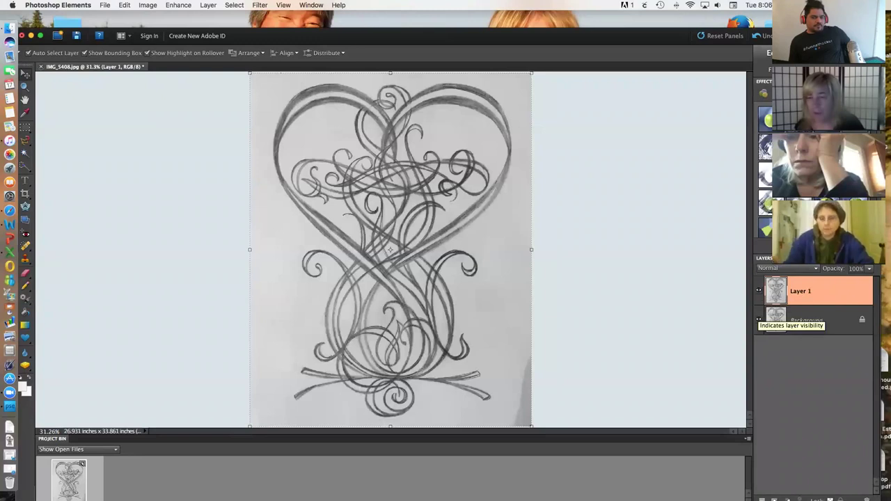
{"action": "left_click", "coordinate": [759, 320]}
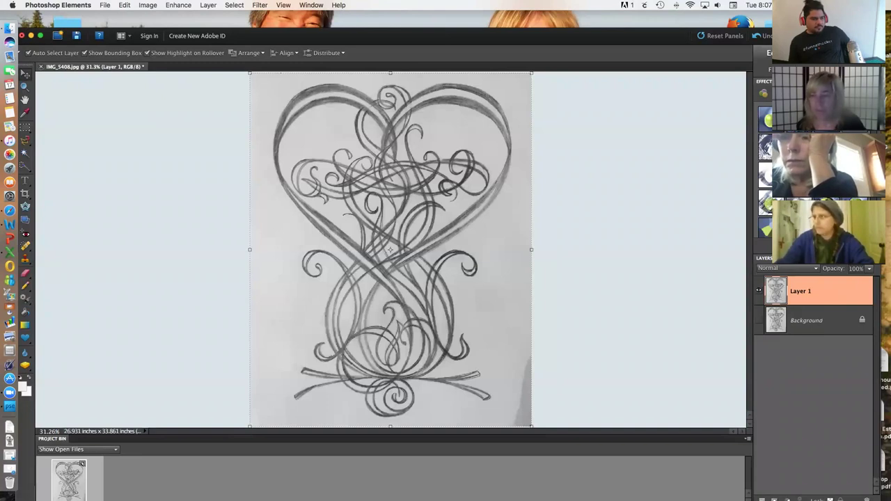
{"action": "left_click", "coordinate": [868, 268]}
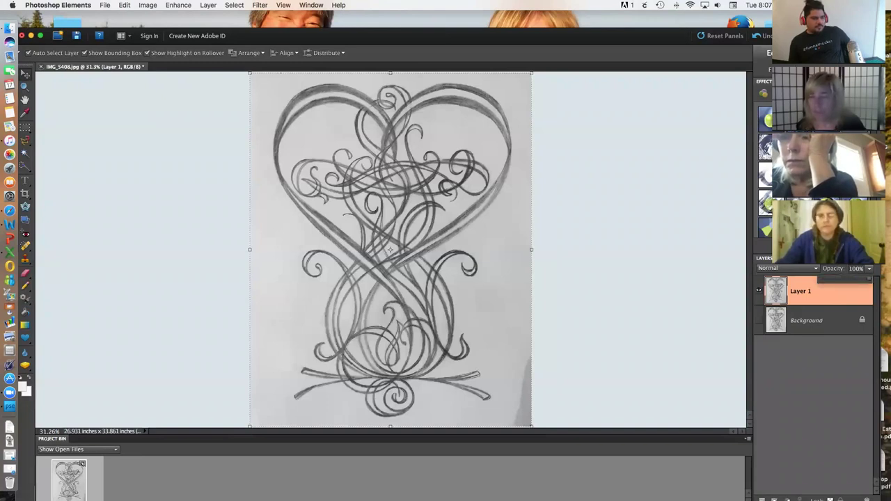
{"action": "left_click_drag", "start_coordinate": [871, 280], "coordinate": [845, 279]}
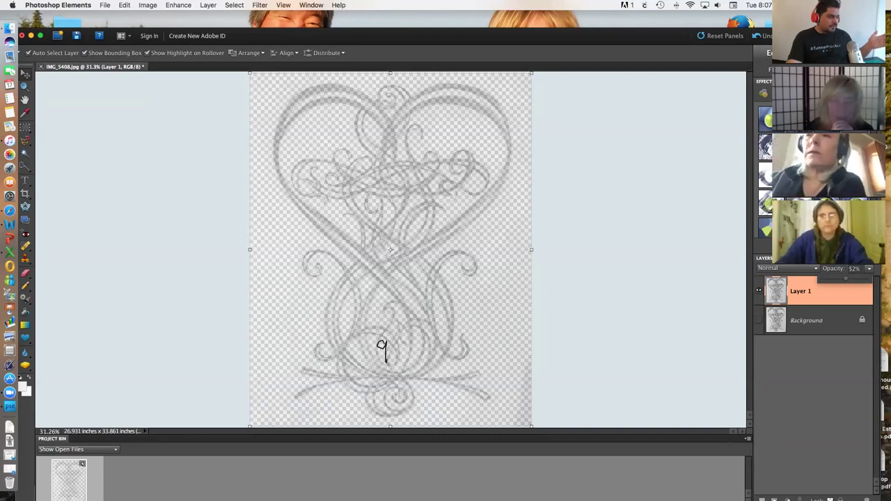
Annotate the faded drawing with a handwritten 90, a shaded pencil-like block, a horizontal line across the middle and curved strokes over the lower stem.
{"action": "left_click_drag", "start_coordinate": [396, 356], "coordinate": [401, 370]}
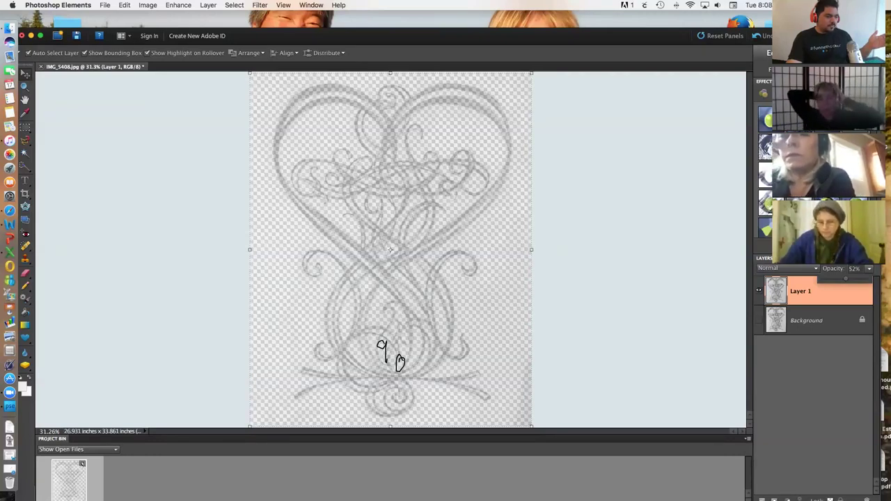
{"action": "left_click_drag", "start_coordinate": [496, 324], "coordinate": [533, 301]}
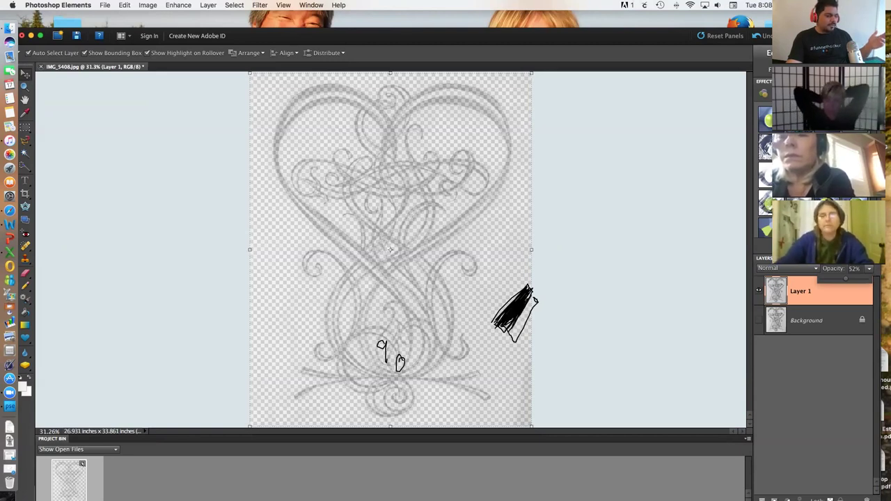
{"action": "mouse_move", "coordinate": [538, 278]}
{"action": "left_mouse_down"}
{"action": "mouse_move", "coordinate": [560, 247]}
{"action": "mouse_move", "coordinate": [559, 277]}
{"action": "left_mouse_up"}
{"action": "left_click", "coordinate": [568, 260]}
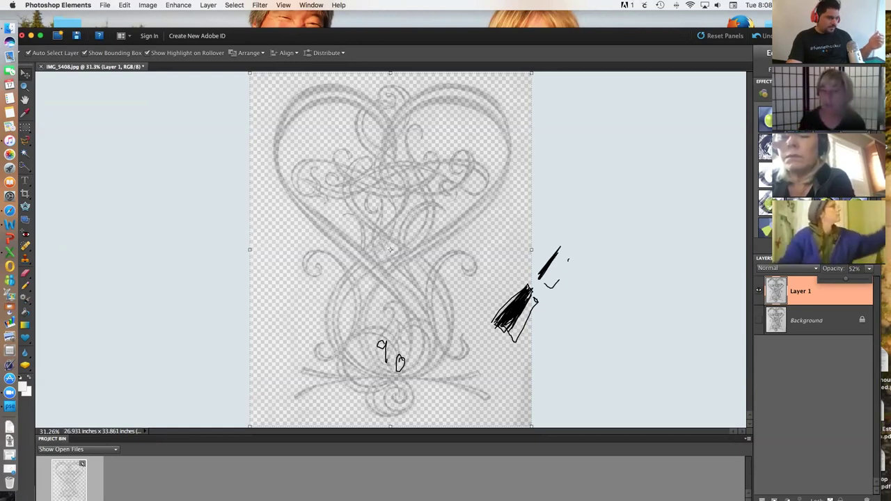
{"action": "left_click_drag", "start_coordinate": [257, 259], "coordinate": [565, 252]}
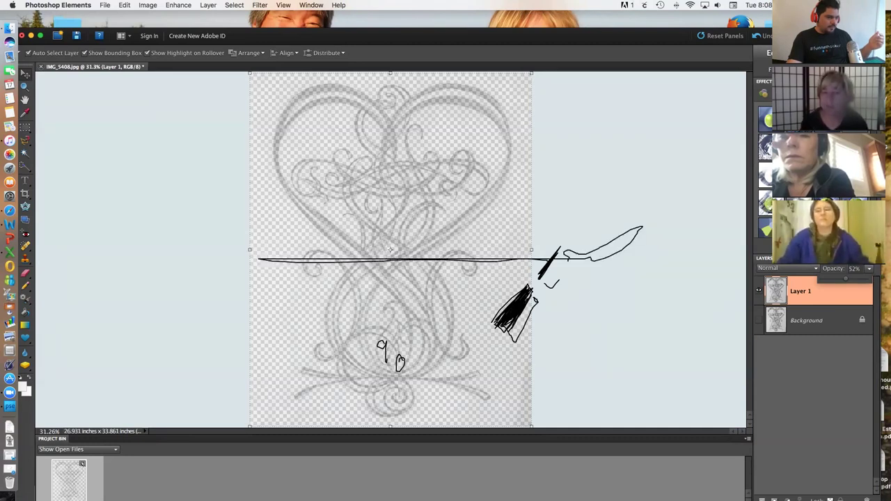
{"action": "left_click_drag", "start_coordinate": [357, 288], "coordinate": [370, 377]}
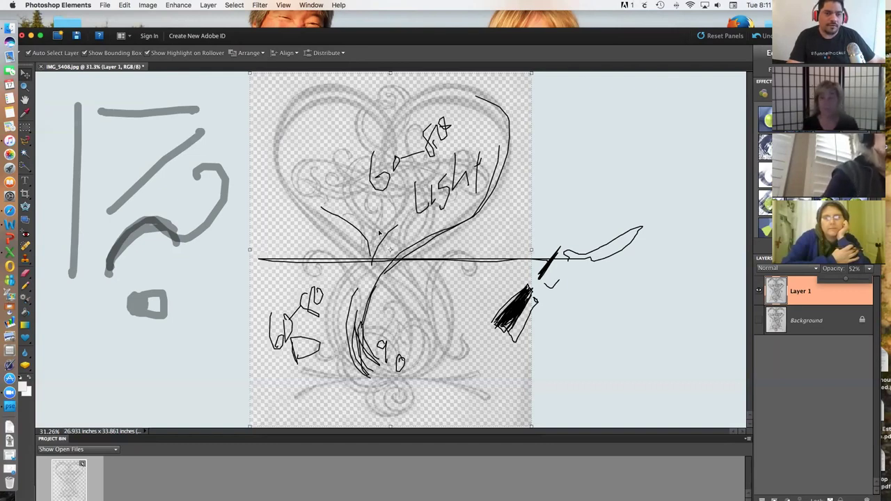
Draw thick gray practice strokes beside the heart drawing: a vertical, a horizontal, a diagonal, an arc and a dot.
{"action": "left_click_drag", "start_coordinate": [580, 81], "coordinate": [577, 157]}
{"action": "left_click_drag", "start_coordinate": [600, 115], "coordinate": [676, 119]}
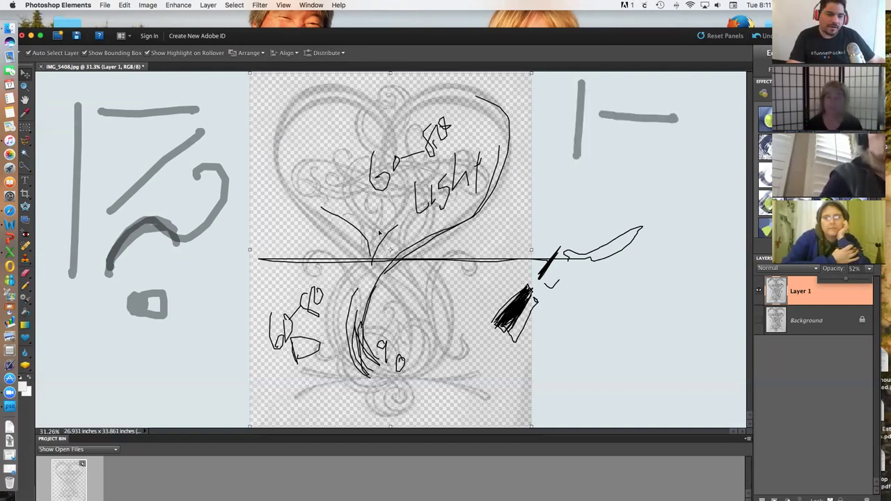
{"action": "mouse_move", "coordinate": [630, 150]}
{"action": "left_mouse_down"}
{"action": "mouse_move", "coordinate": [566, 186]}
{"action": "mouse_move", "coordinate": [683, 195]}
{"action": "left_mouse_up"}
{"action": "left_click", "coordinate": [647, 205]}
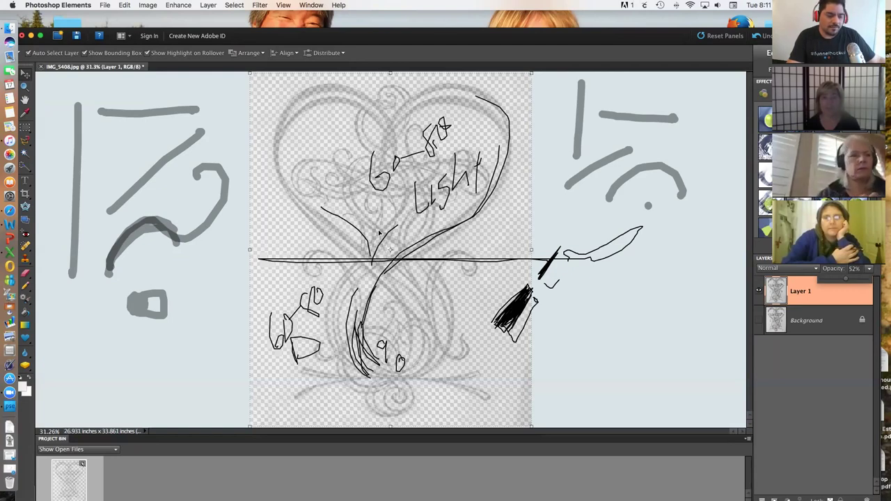
{"action": "left_click_drag", "start_coordinate": [575, 300], "coordinate": [574, 354]}
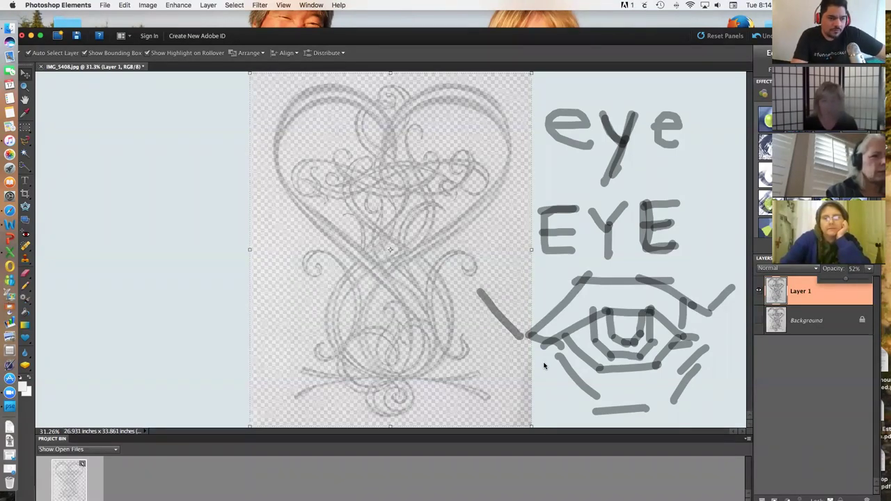
Handwrite the capital letters B, K and T in a column in the blank area left of the heart drawing.
{"action": "left_click_drag", "start_coordinate": [92, 94], "coordinate": [96, 186]}
{"action": "left_click_drag", "start_coordinate": [120, 149], "coordinate": [121, 182]}
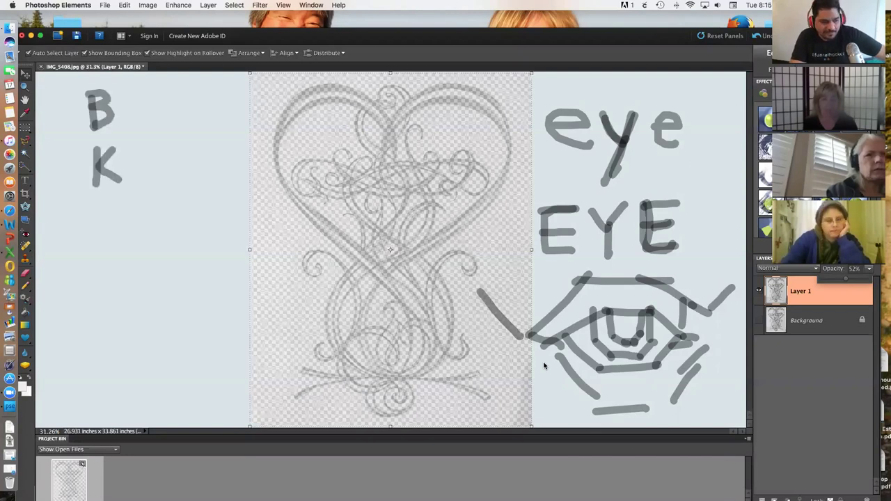
{"action": "left_click_drag", "start_coordinate": [104, 212], "coordinate": [103, 258]}
{"action": "left_click_drag", "start_coordinate": [82, 210], "coordinate": [130, 210]}
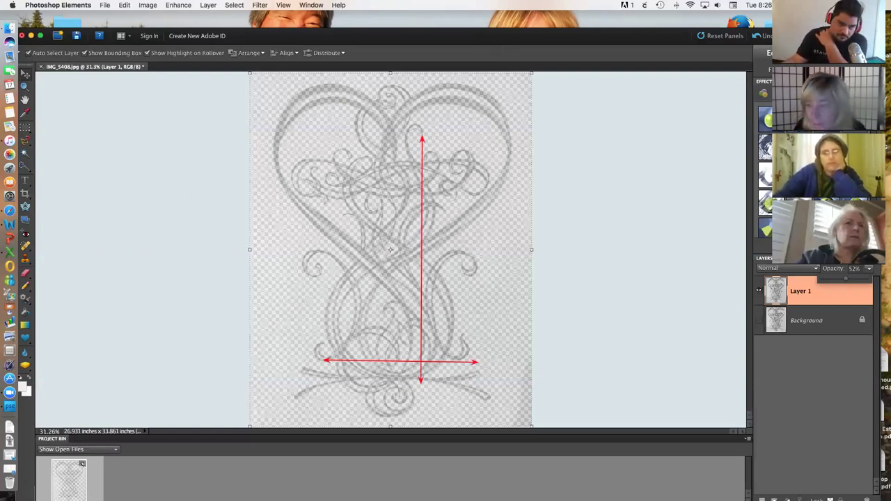
Set Layer 1's opacity to 96%.
{"action": "type", "text": "96"}
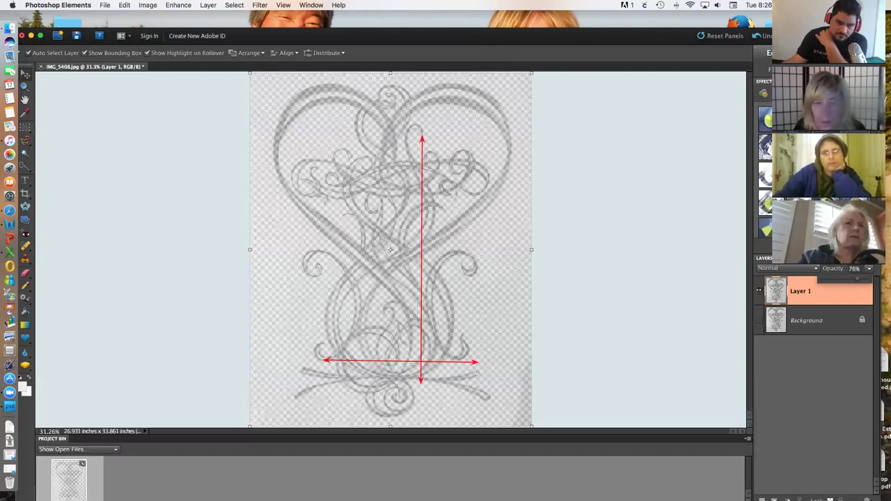
{"action": "key", "text": "Return"}
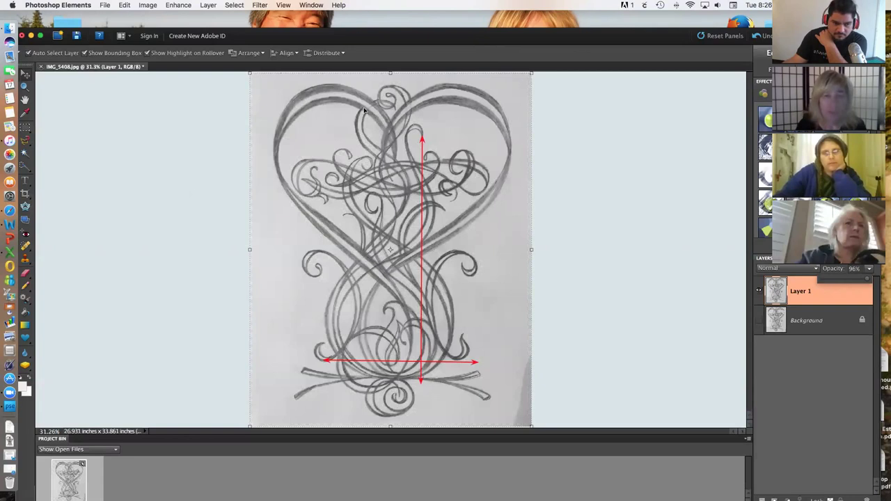
Trace curved annotation strokes over the side stems below the heart, from the upper scrolls down to the lower curls on both sides.
{"action": "mouse_move", "coordinate": [363, 110]}
{"action": "left_mouse_down"}
{"action": "mouse_move", "coordinate": [329, 107]}
{"action": "mouse_move", "coordinate": [400, 134]}
{"action": "mouse_move", "coordinate": [390, 136]}
{"action": "left_mouse_up"}
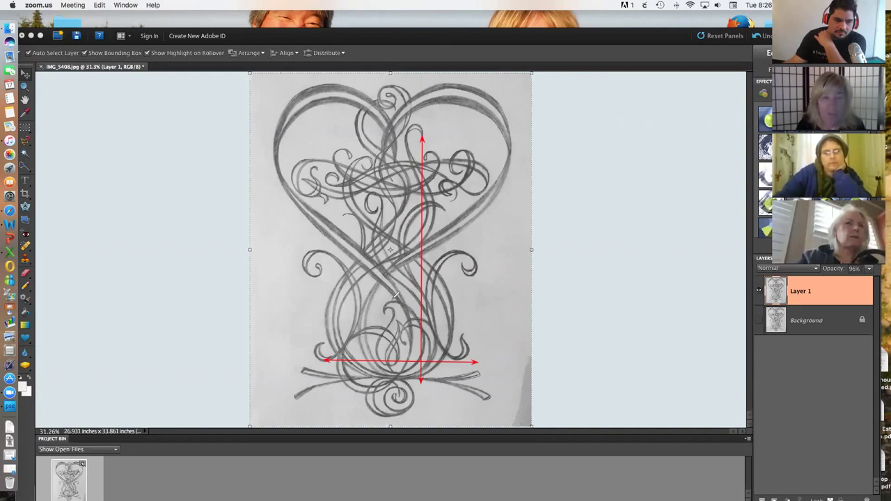
{"action": "left_click_drag", "start_coordinate": [427, 292], "coordinate": [430, 312]}
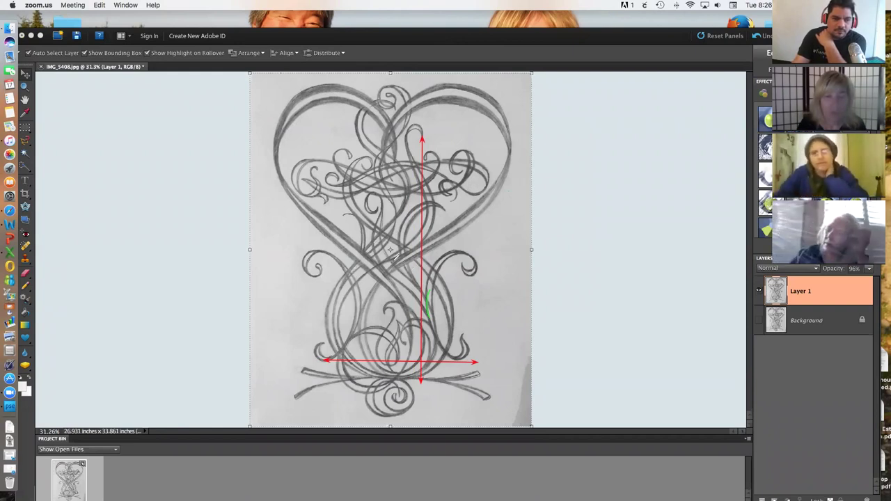
{"action": "left_click_drag", "start_coordinate": [308, 244], "coordinate": [325, 359]}
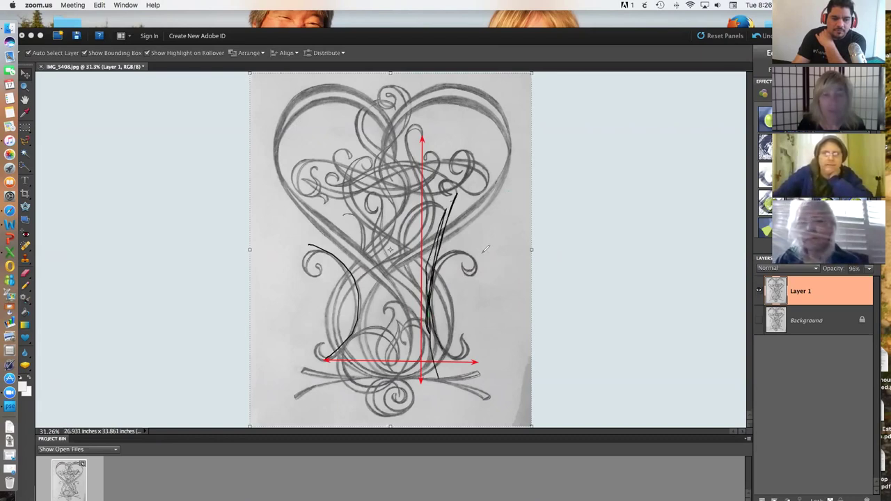
{"action": "mouse_move", "coordinate": [489, 249]}
{"action": "left_mouse_down"}
{"action": "mouse_move", "coordinate": [463, 249]}
{"action": "mouse_move", "coordinate": [435, 265]}
{"action": "mouse_move", "coordinate": [424, 303]}
{"action": "mouse_move", "coordinate": [439, 333]}
{"action": "mouse_move", "coordinate": [480, 343]}
{"action": "left_mouse_up"}
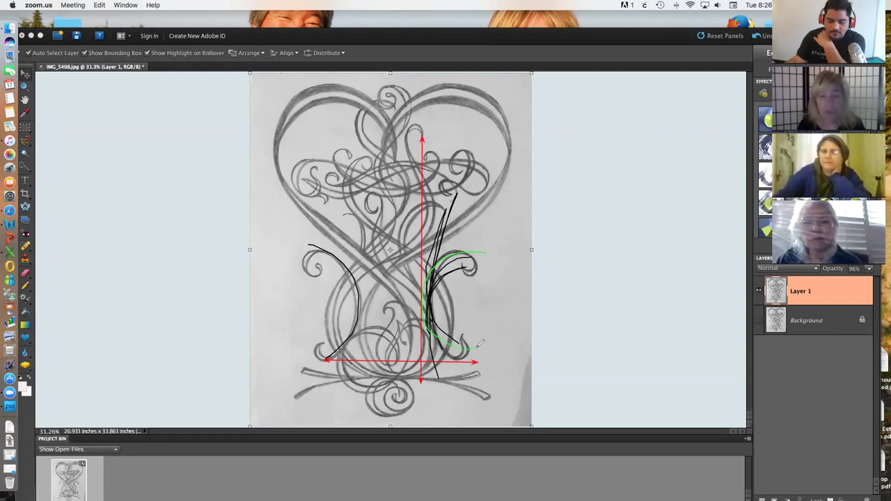